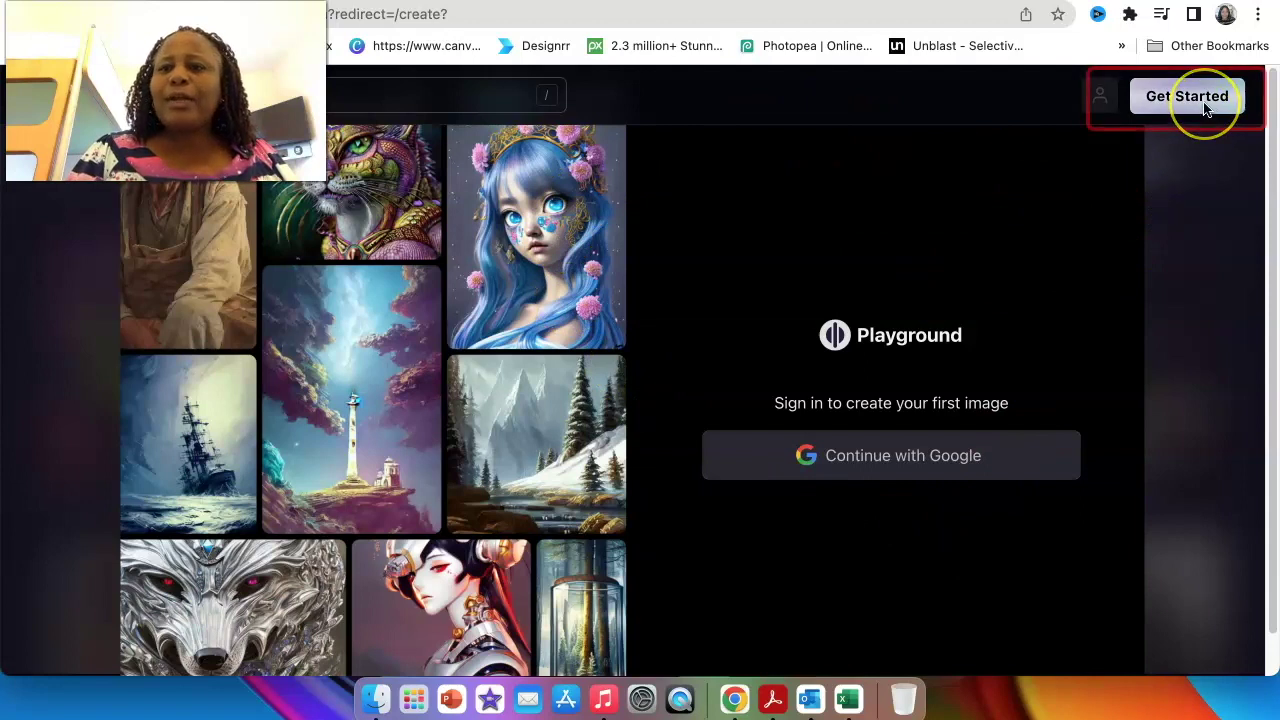
# Sign in to Playground AI with a Google account to reach the Create page
pyautogui.click(937, 457)
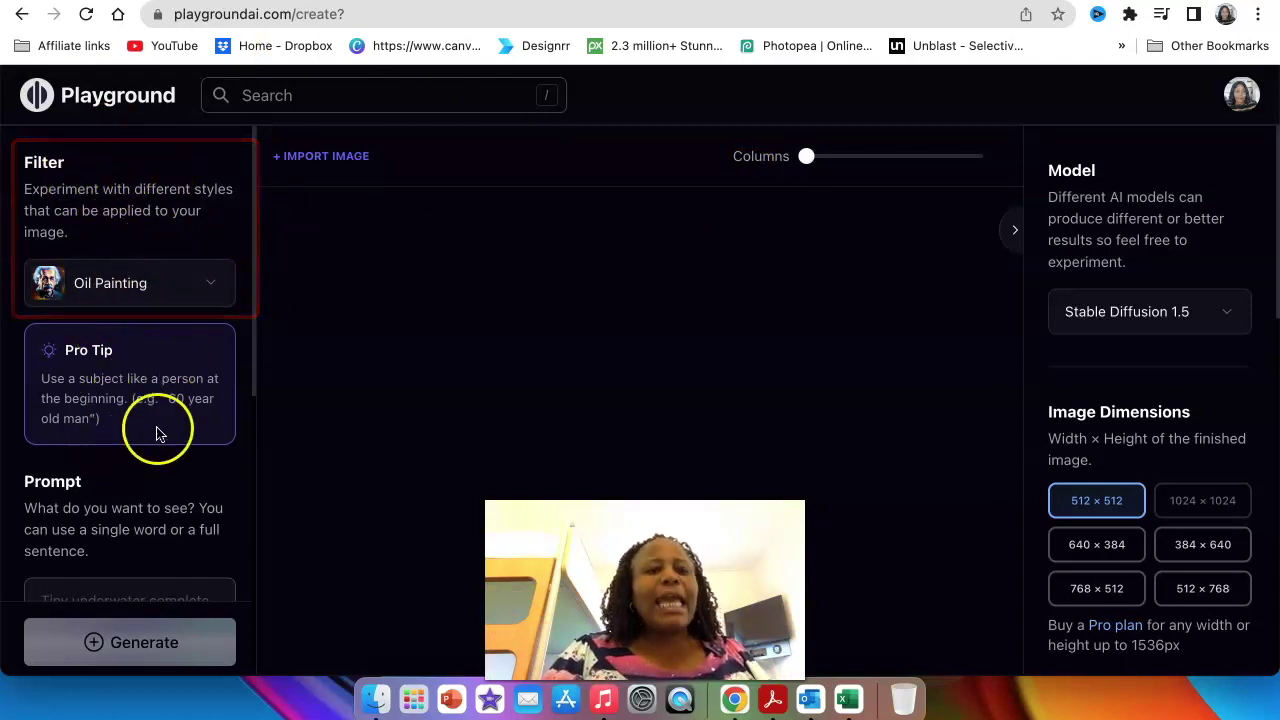
pyautogui.scroll(-4, 127, 420)
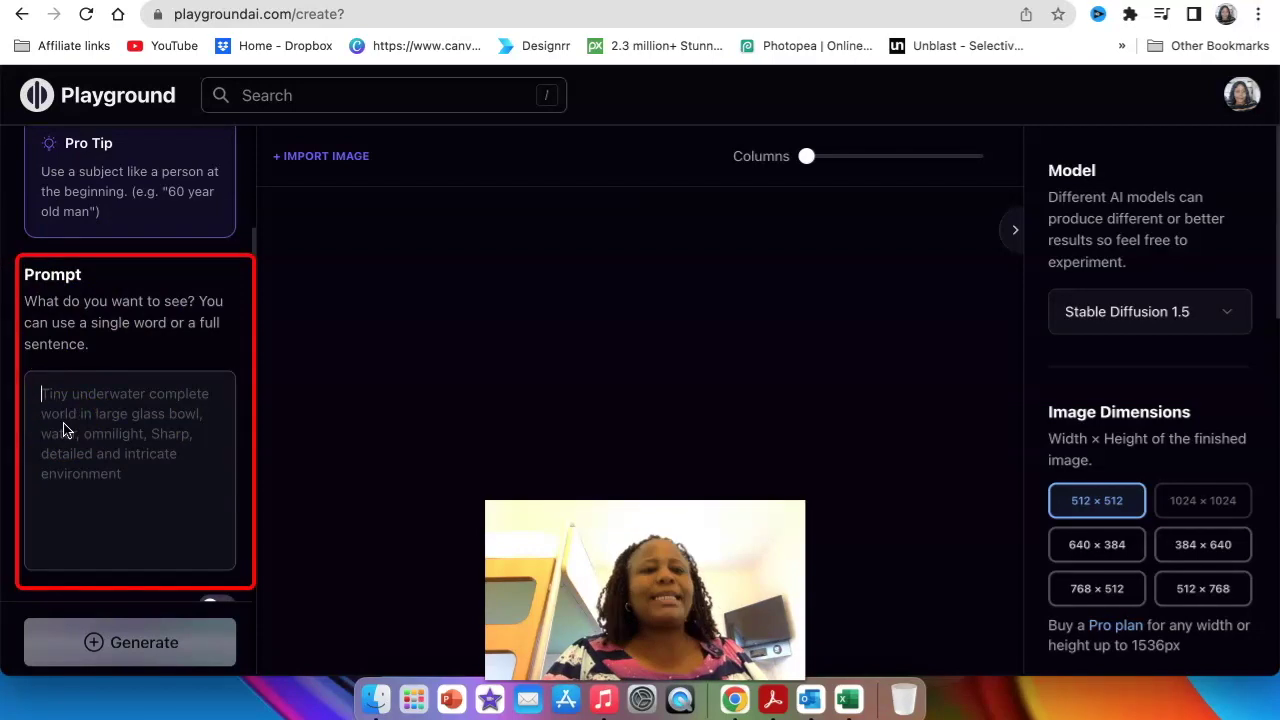
pyautogui.scroll(-1, 137, 371)
pyautogui.click(143, 390)
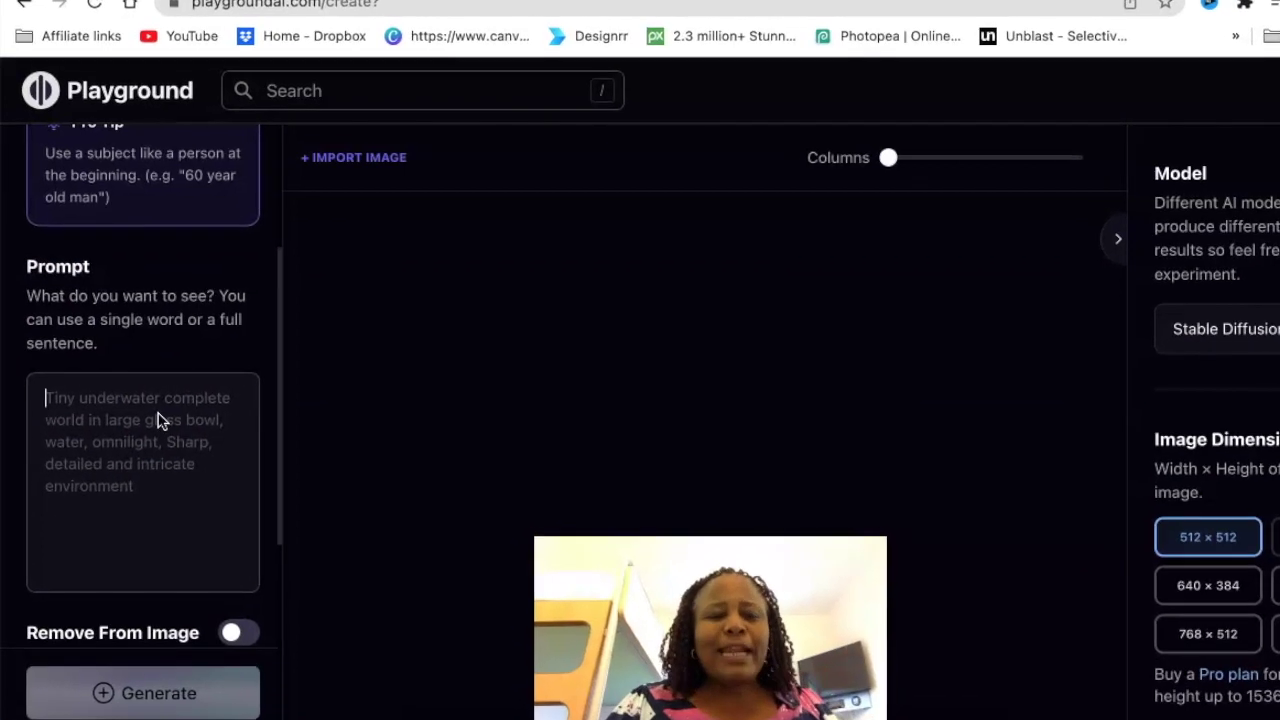
pyautogui.scroll(-2, 160, 418)
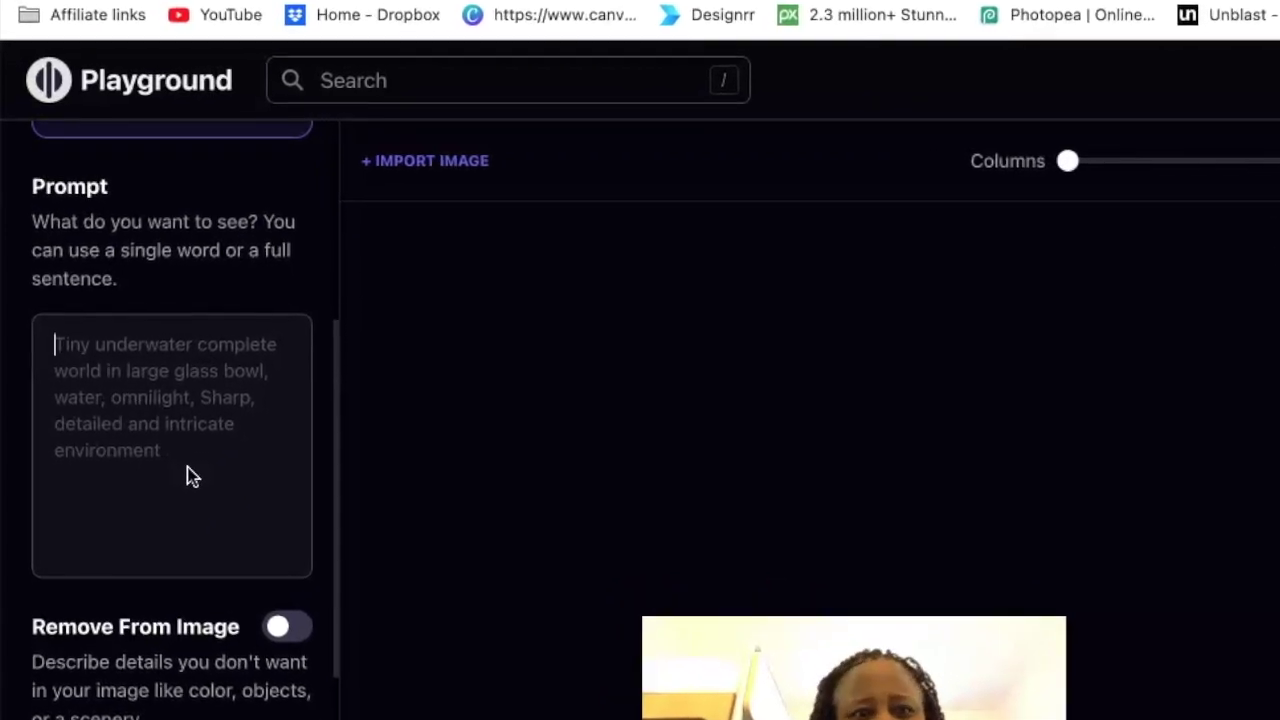
pyautogui.scroll(-4, 193, 478)
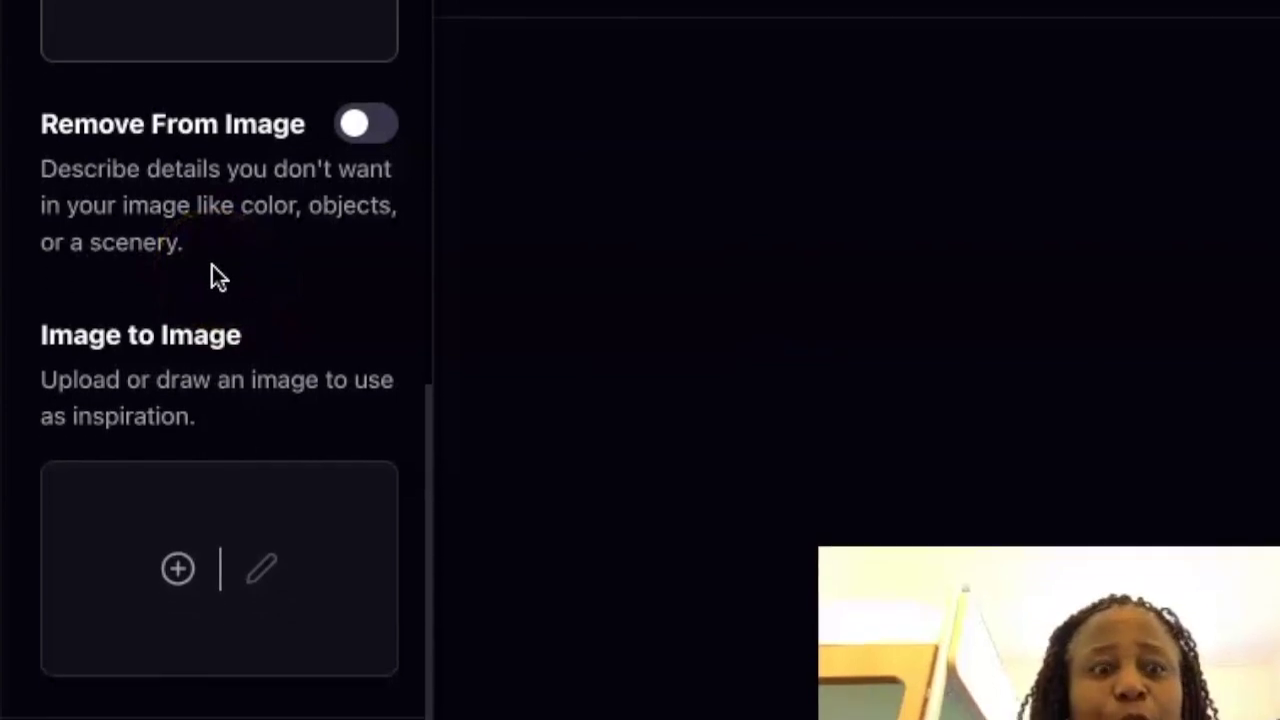
pyautogui.click(202, 449)
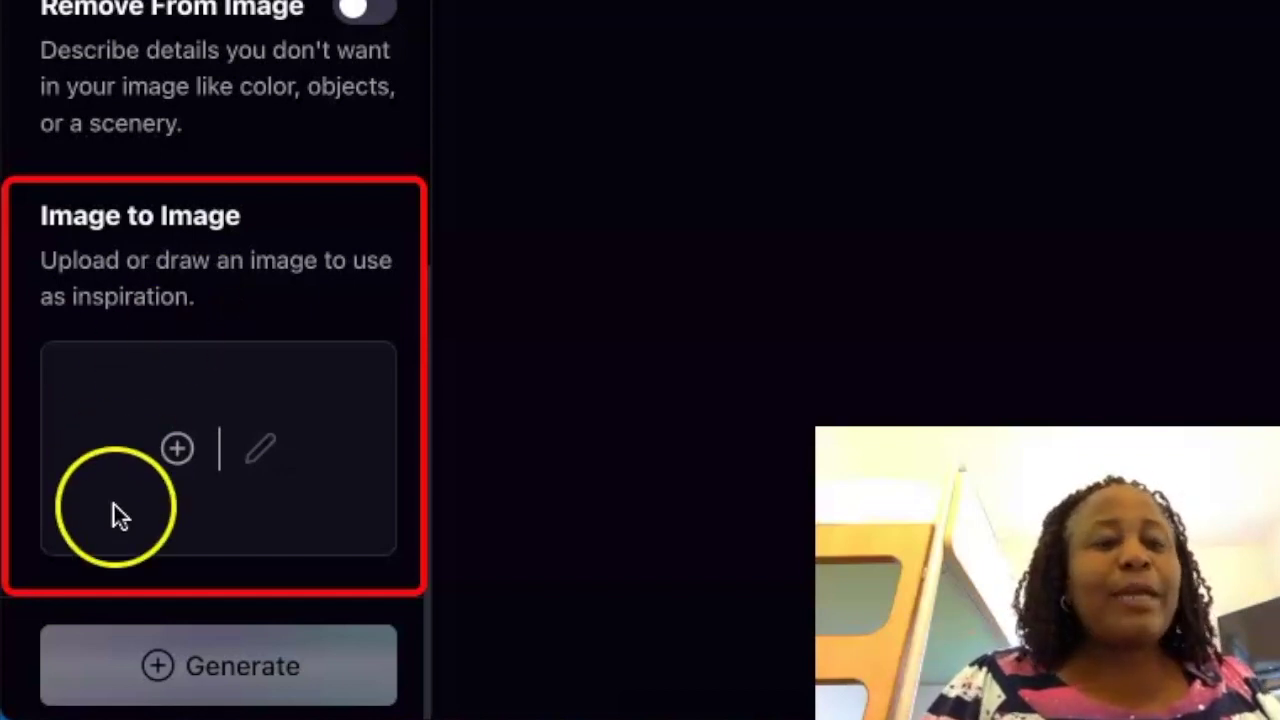
pyautogui.click(207, 471)
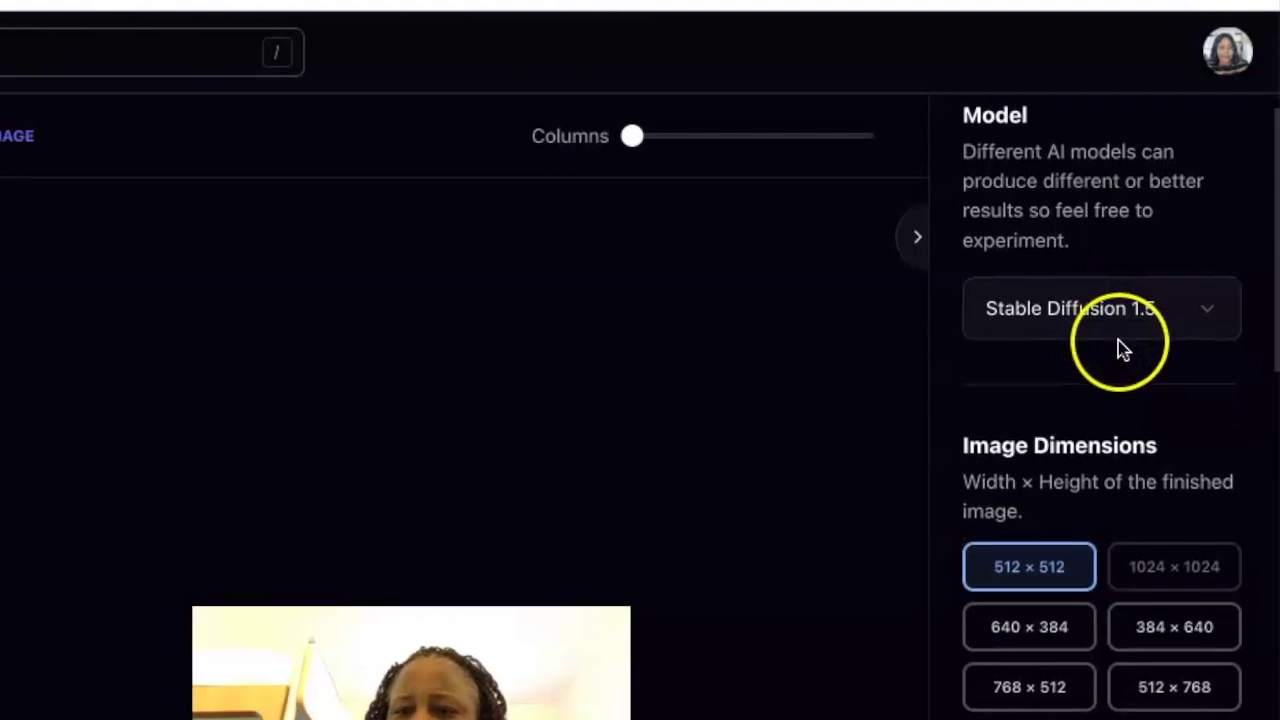
pyautogui.scroll(-3, 1125, 345)
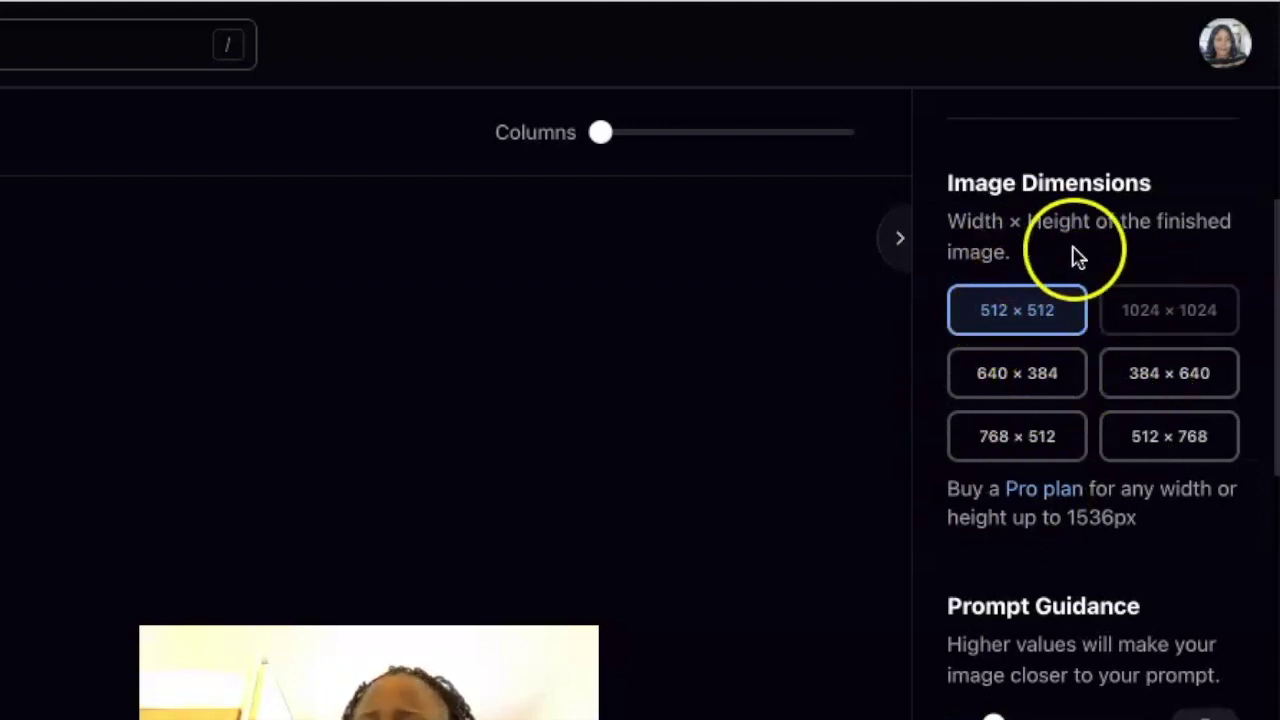
pyautogui.scroll(-5, 1065, 450)
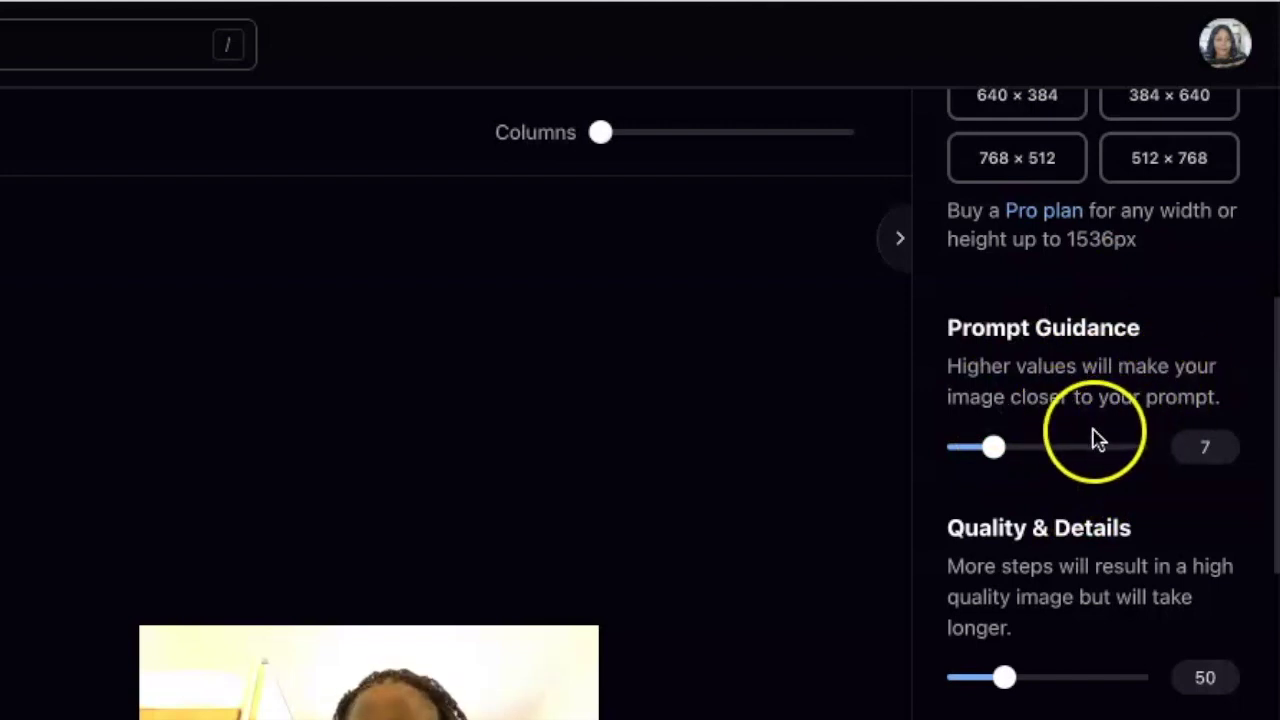
pyautogui.scroll(-3, 1097, 440)
pyautogui.scroll(-12, 1097, 500)
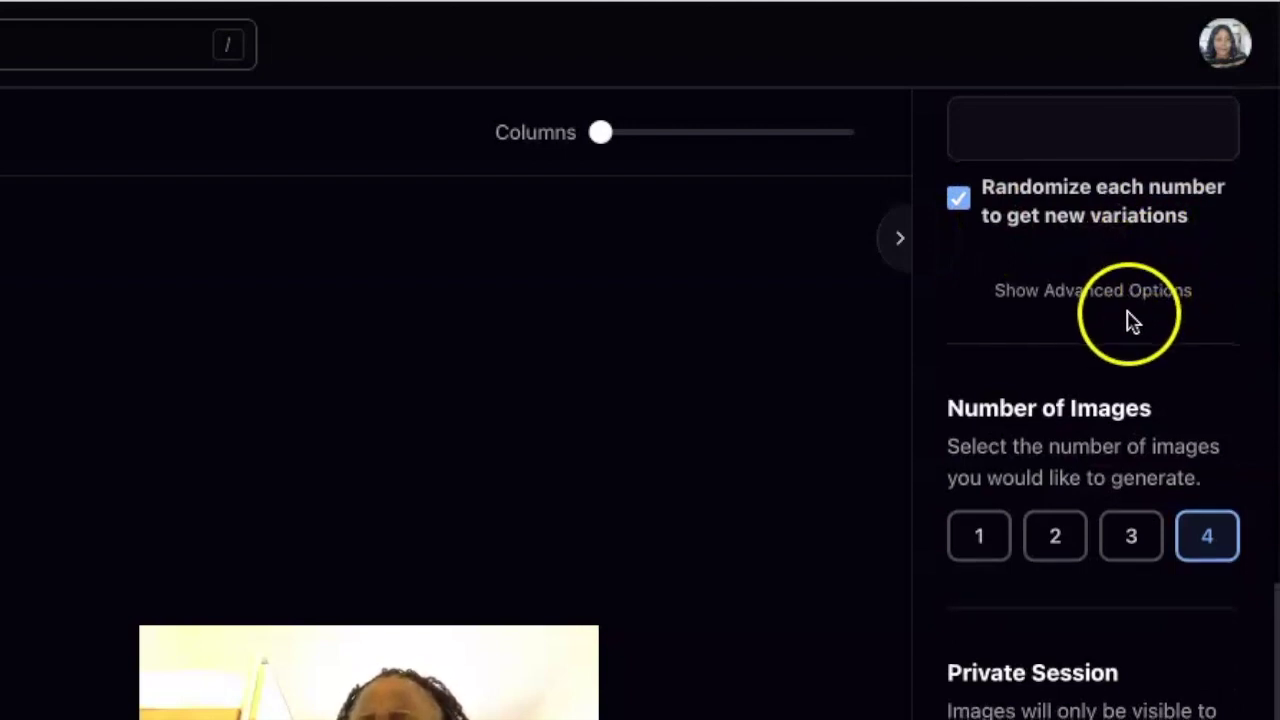
pyautogui.scroll(-1, 1135, 360)
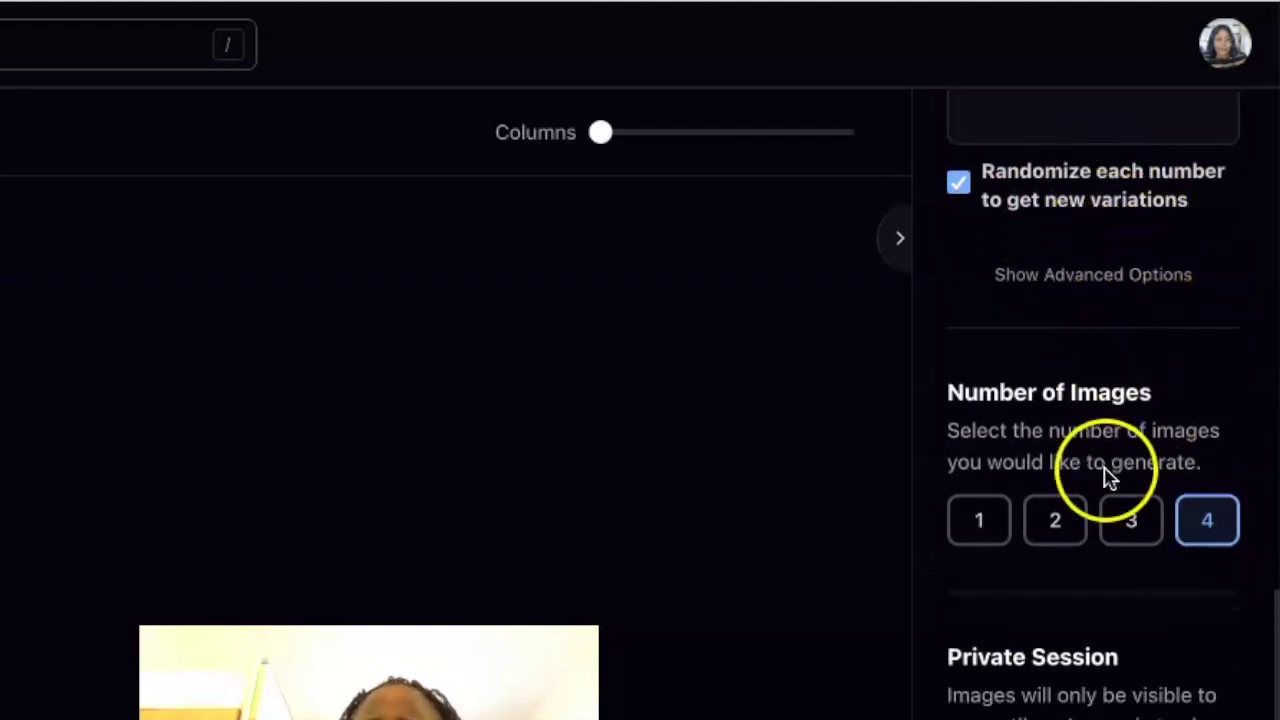
pyautogui.scroll(-1, 1106, 478)
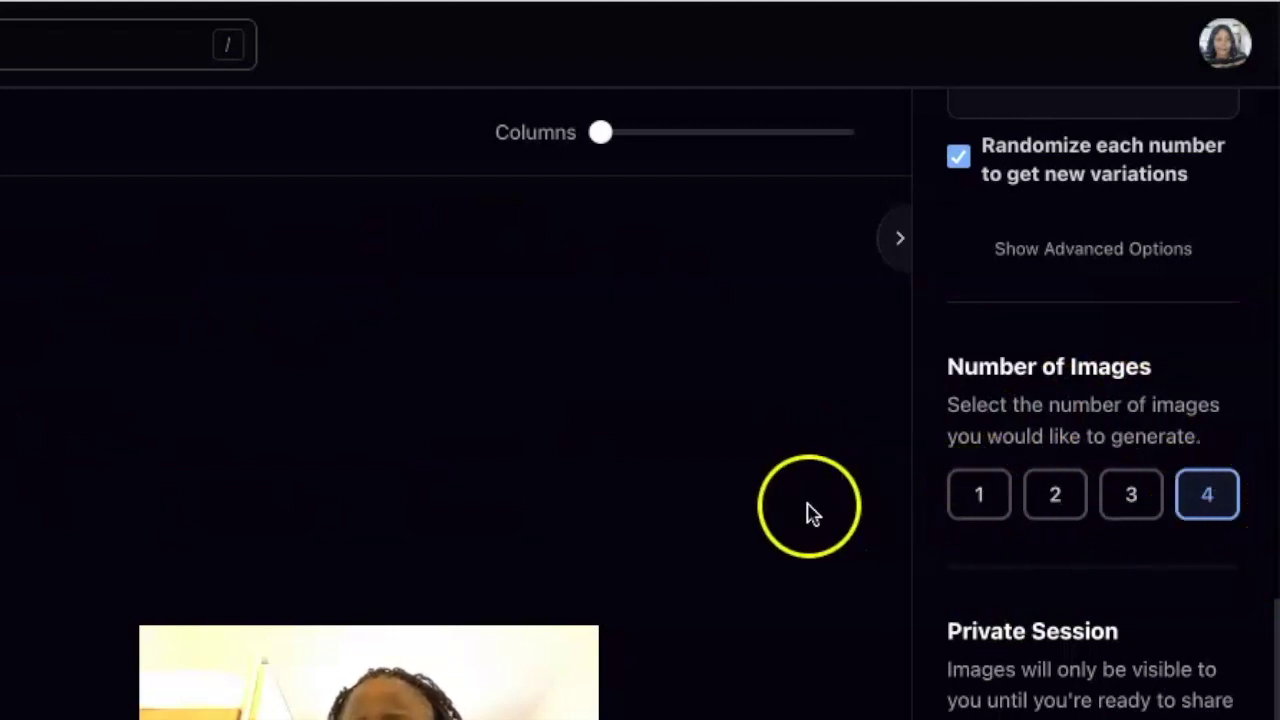
# Paste the ferocious white Arctic fox emblem logo prompt and set the filter to None
pyautogui.scroll(5, 157, 314)
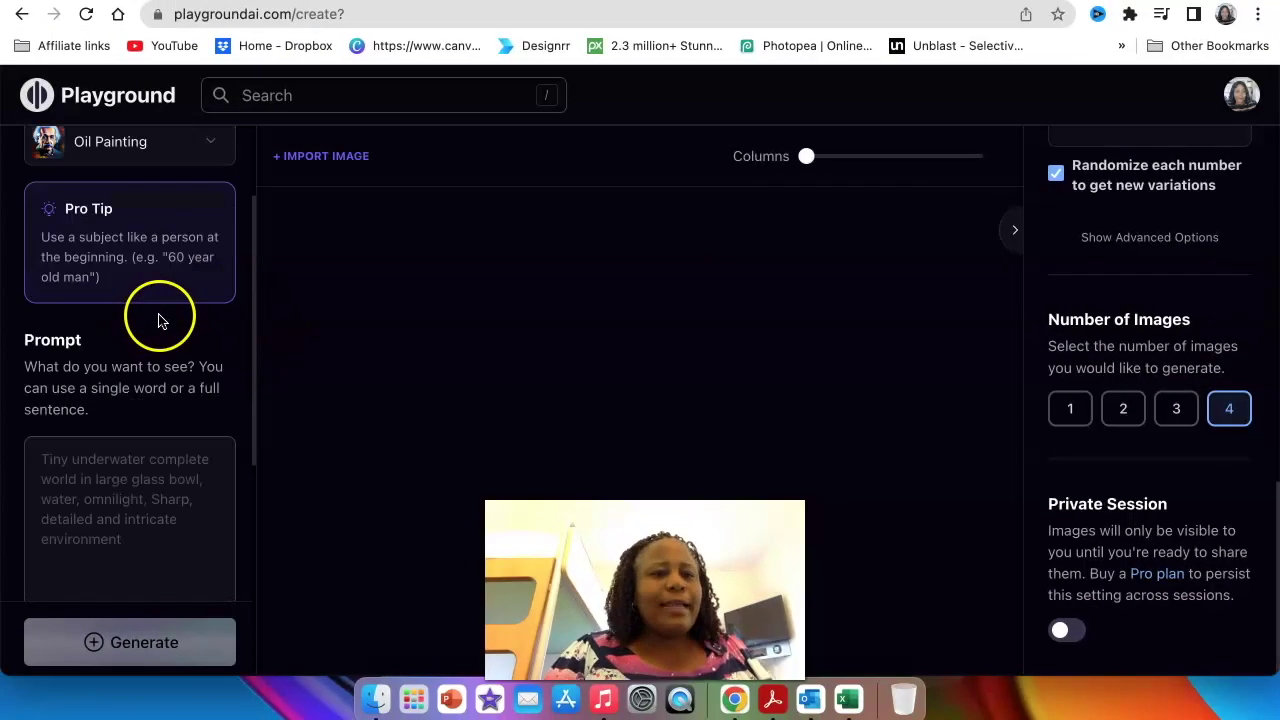
pyautogui.scroll(3, 157, 318)
pyautogui.scroll(-4, 157, 314)
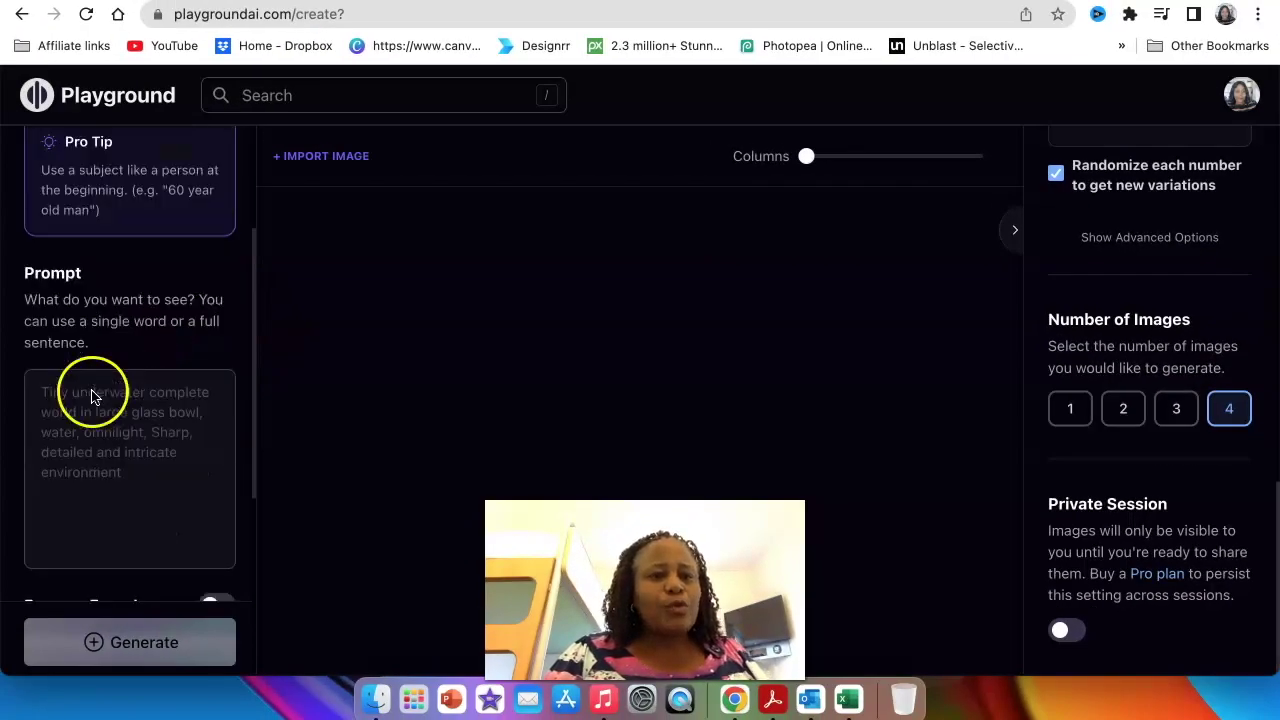
pyautogui.click(77, 412)
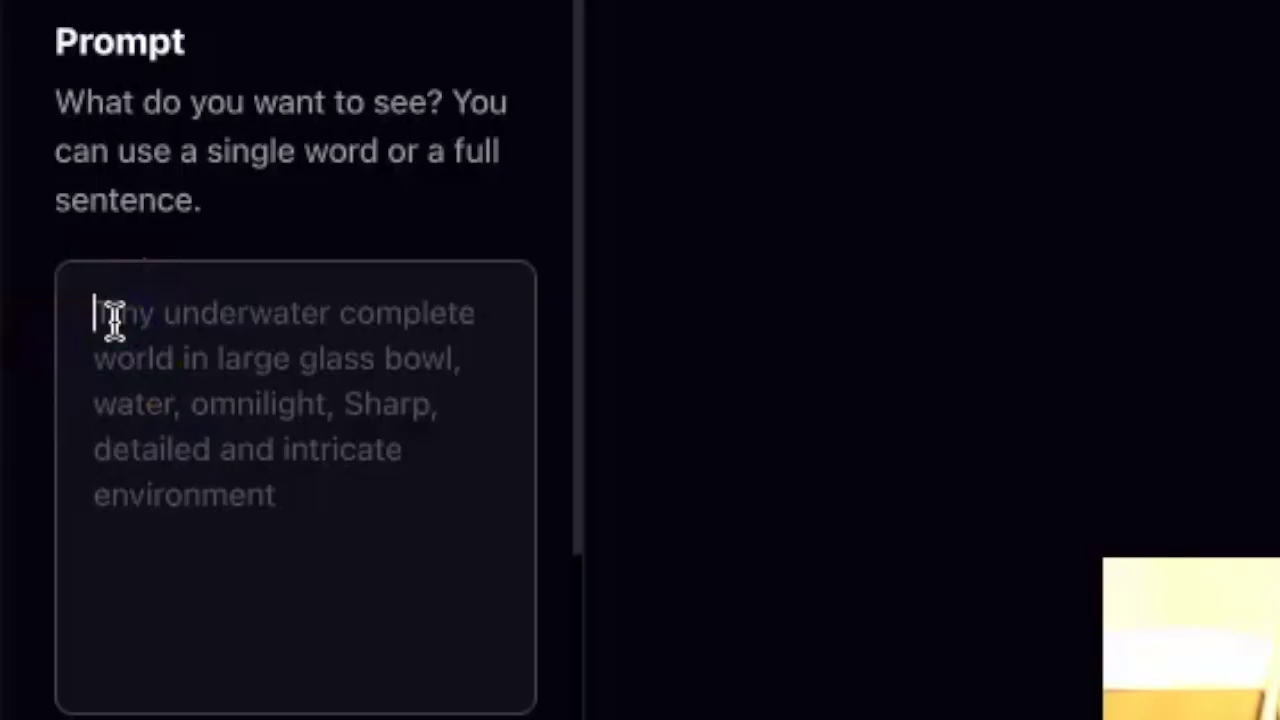
pyautogui.write('2d ferocious  white Arctic fox vector illustration, bright white coat of thick fur, angry eyes, football team emblem logo, 2d flat, centered')
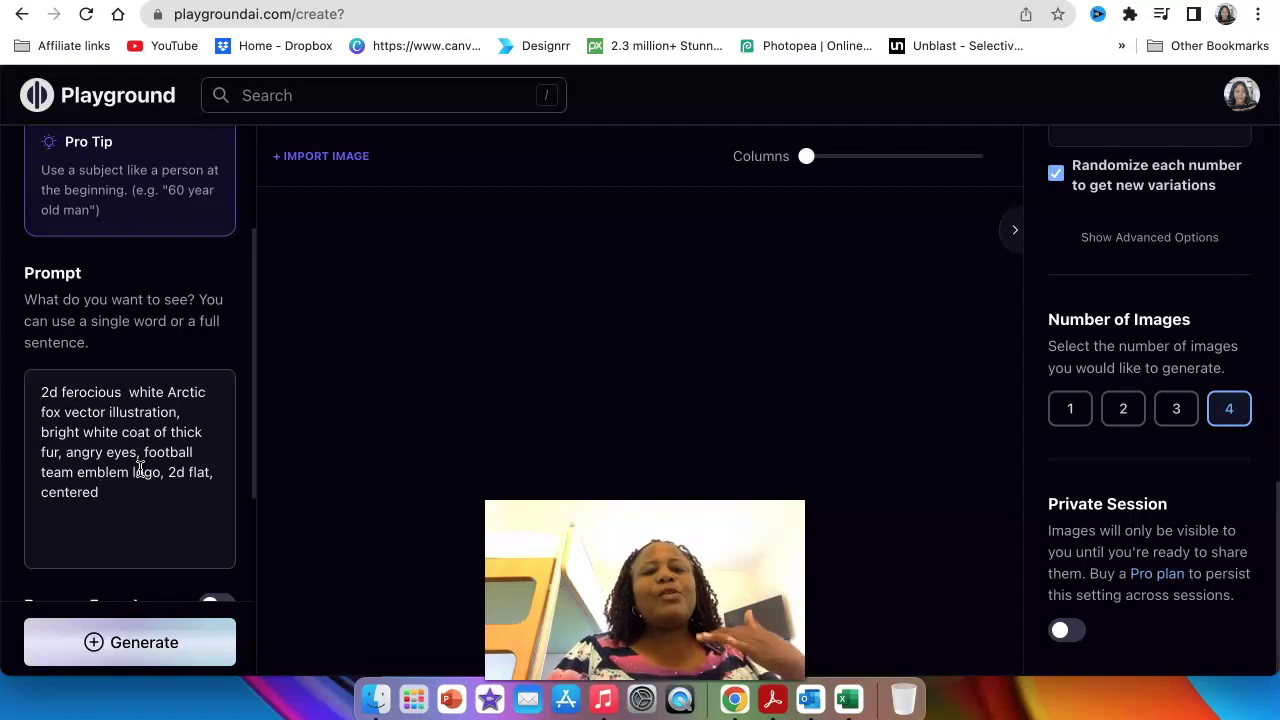
pyautogui.click(136, 455)
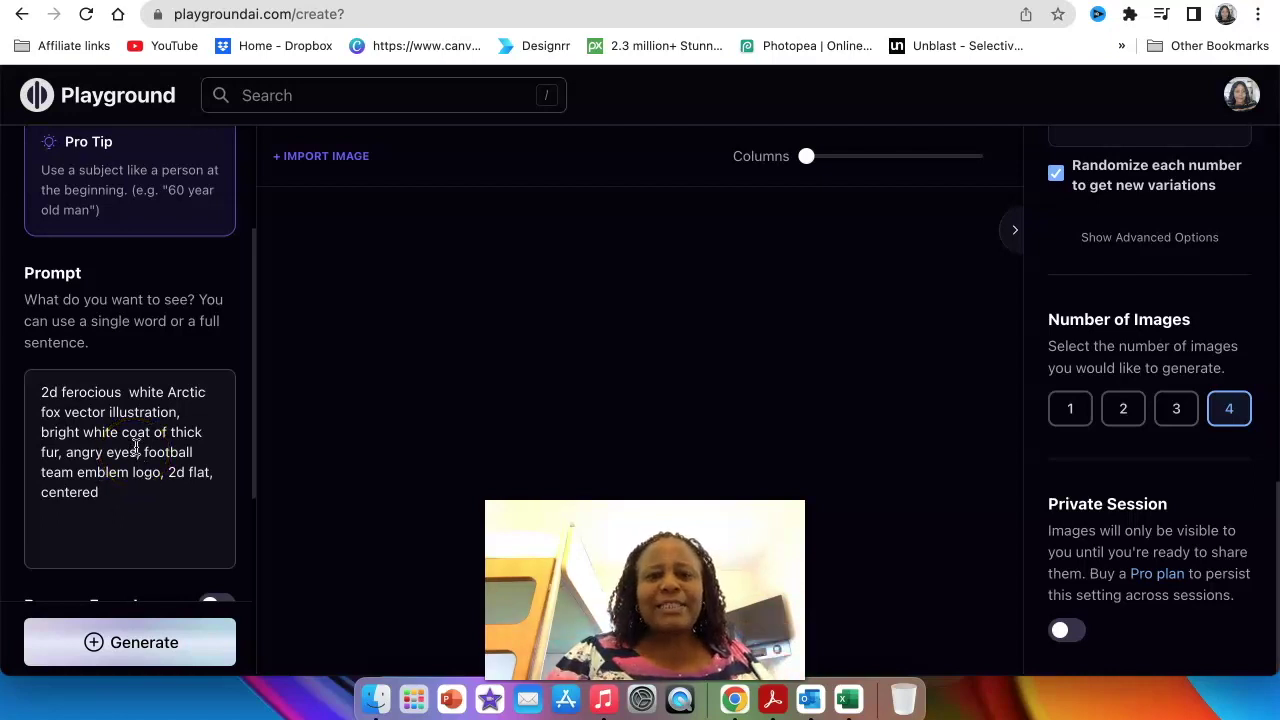
pyautogui.click(67, 206)
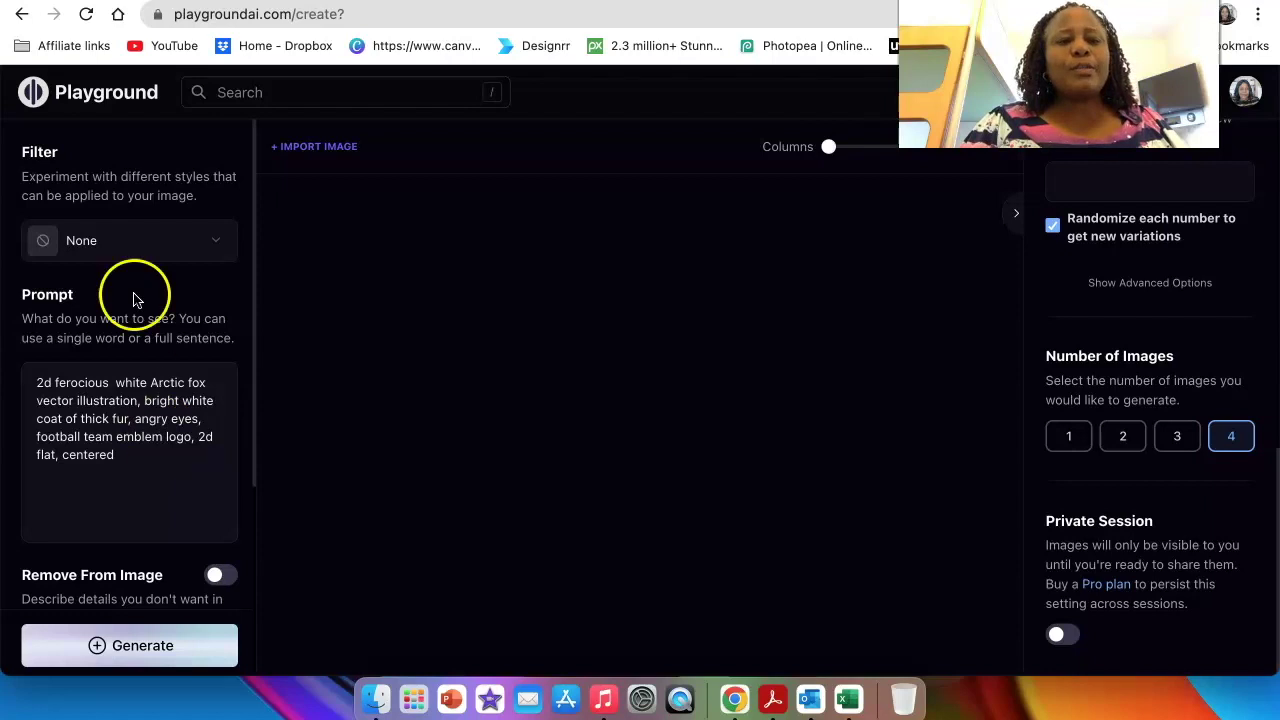
# Generate four white Arctic fox emblem images and scroll through the results
pyautogui.click(172, 650)
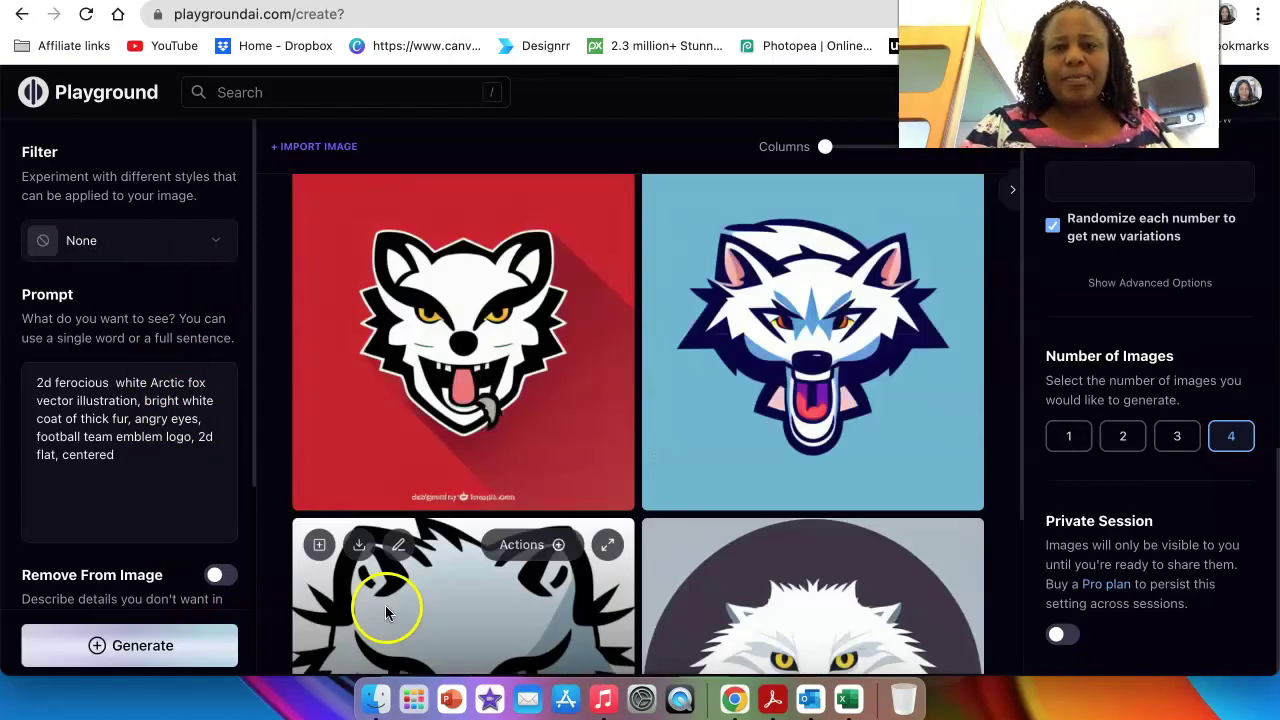
pyautogui.scroll(-1, 385, 608)
pyautogui.scroll(1, 385, 600)
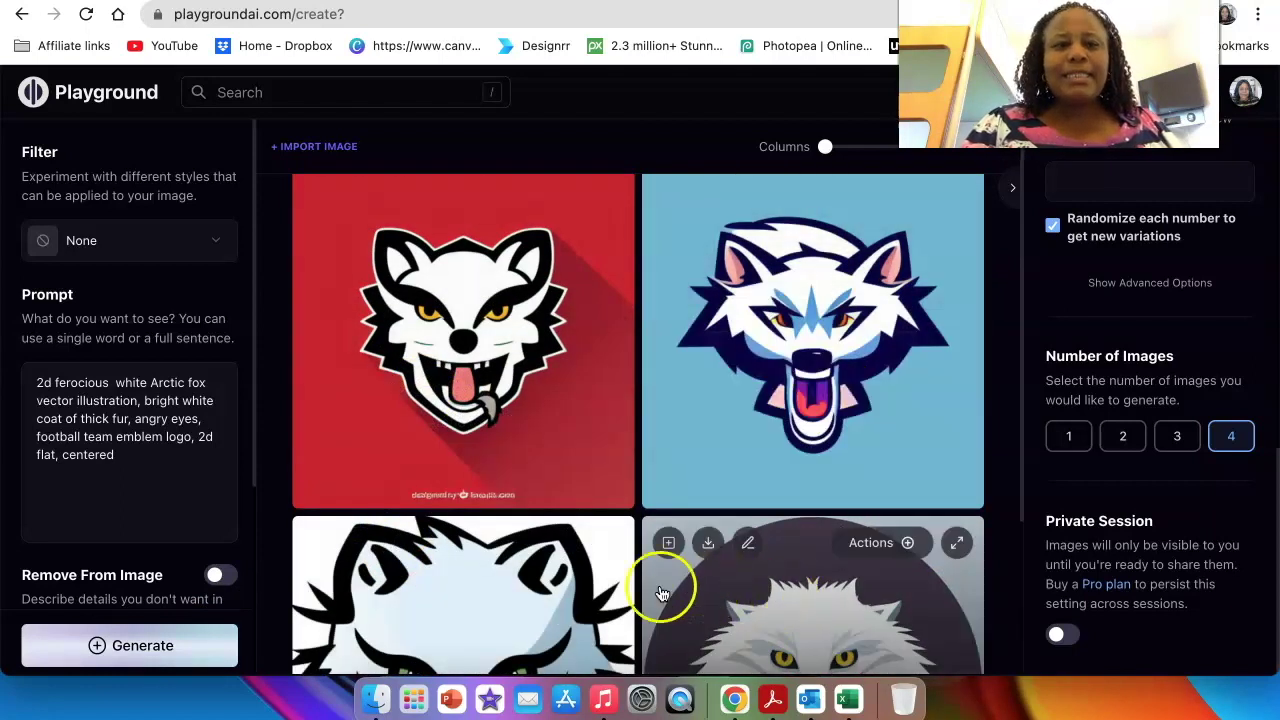
pyautogui.scroll(-4, 560, 595)
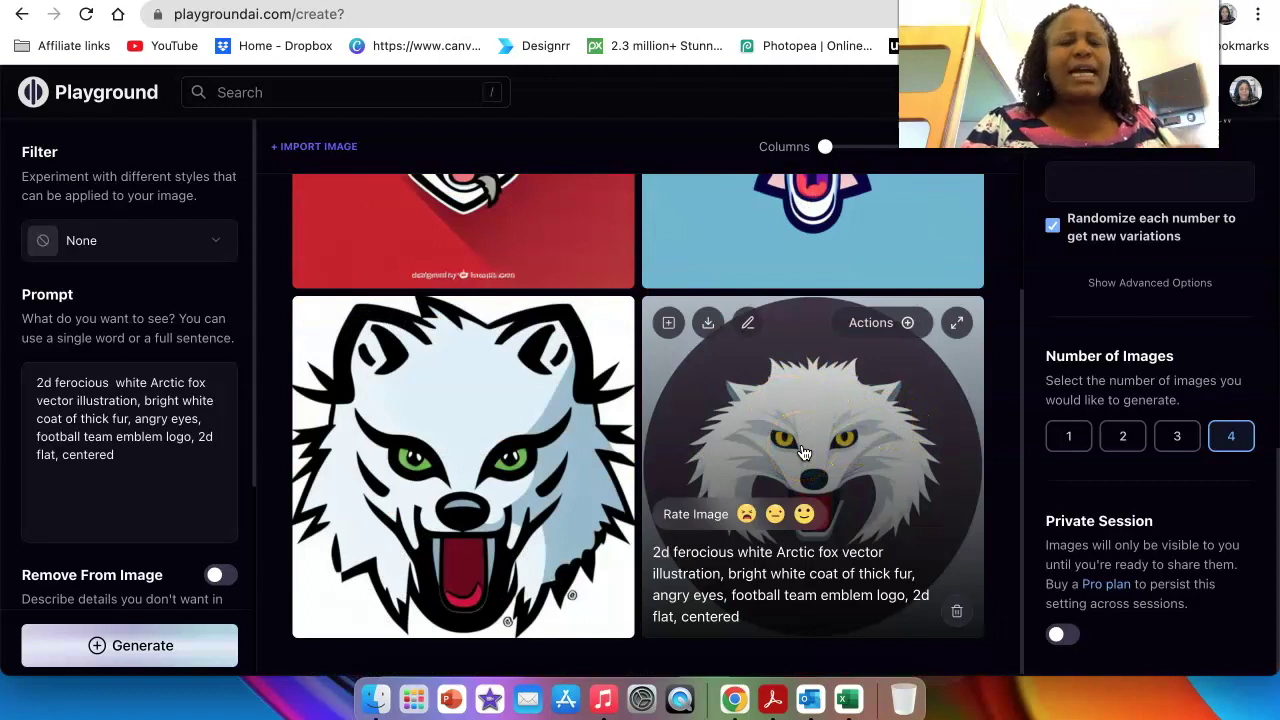
pyautogui.scroll(4, 785, 488)
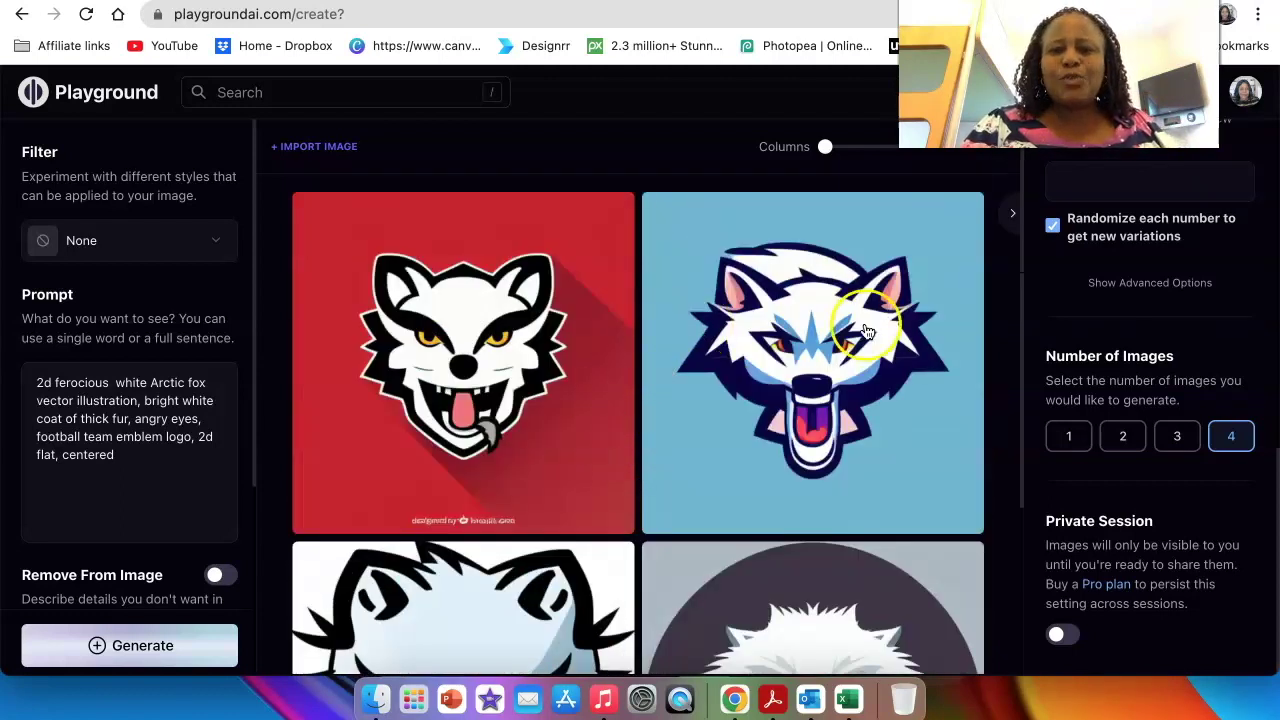
pyautogui.scroll(-1, 794, 551)
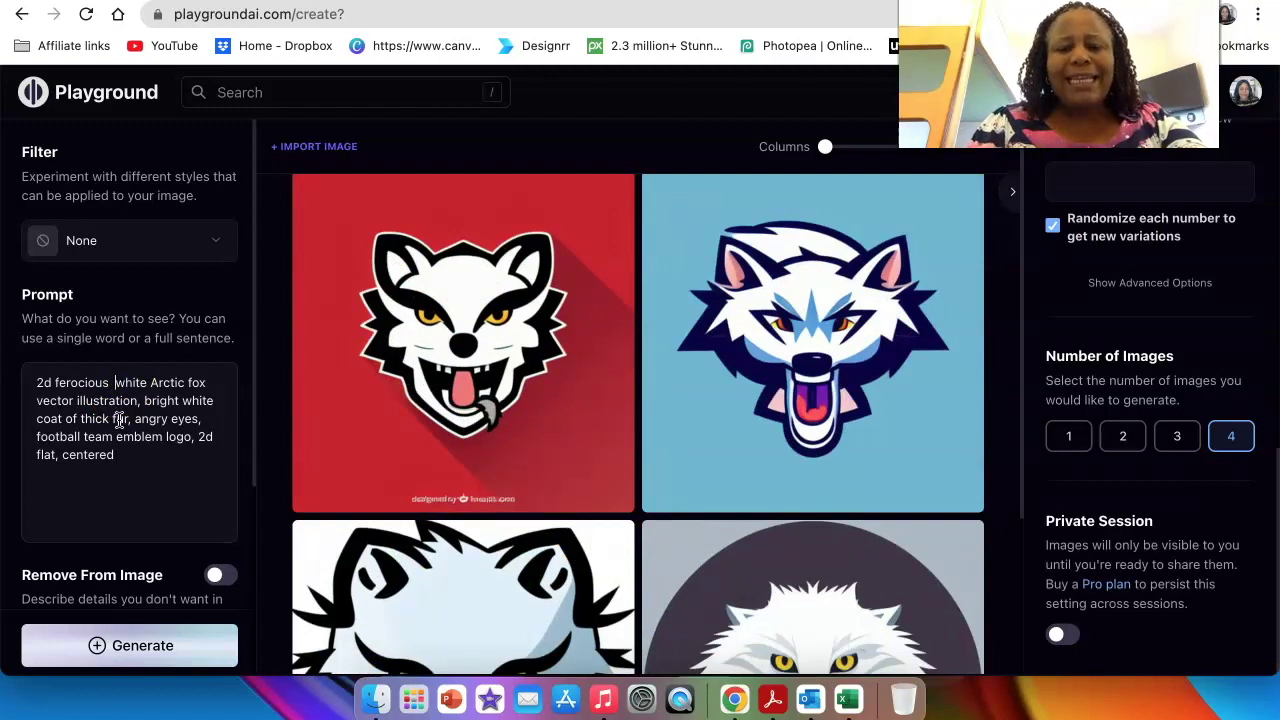
# Add 'purple and' before 'white' in the prompt and generate new fox emblems
pyautogui.write('urple and')
pyautogui.scroll(-3, 131, 443)
pyautogui.click(170, 646)
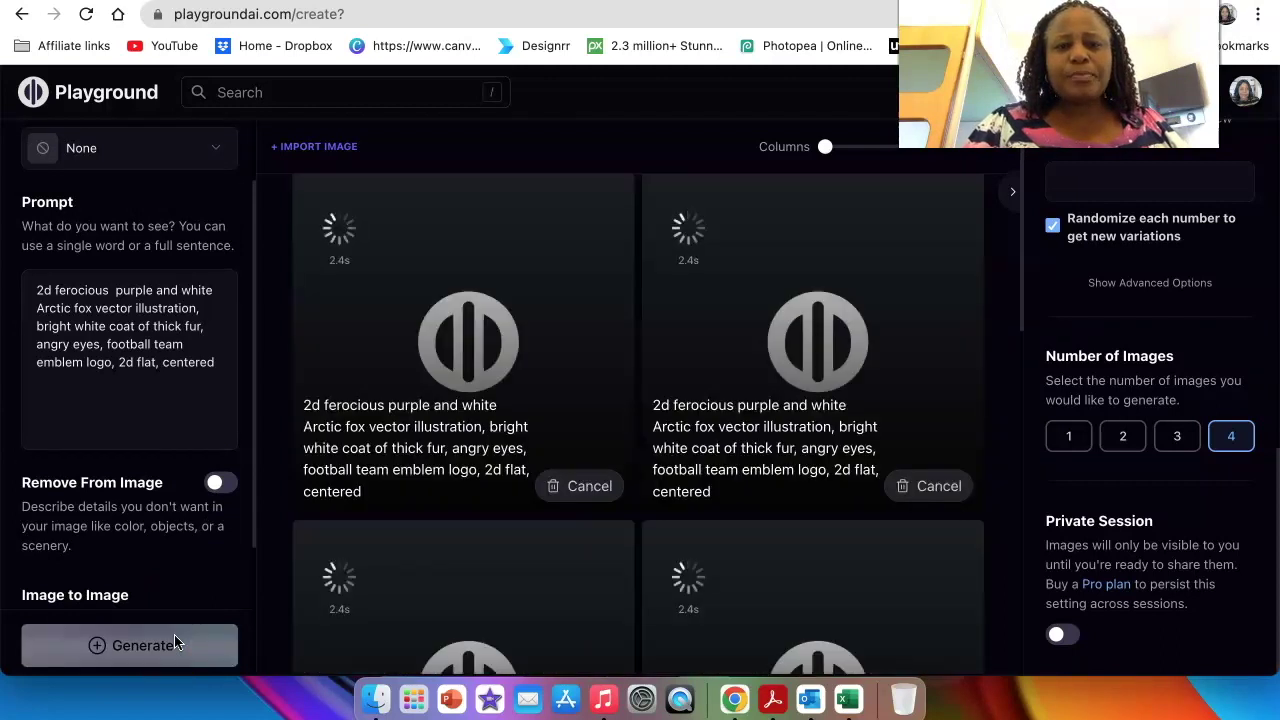
pyautogui.scroll(-3, 505, 640)
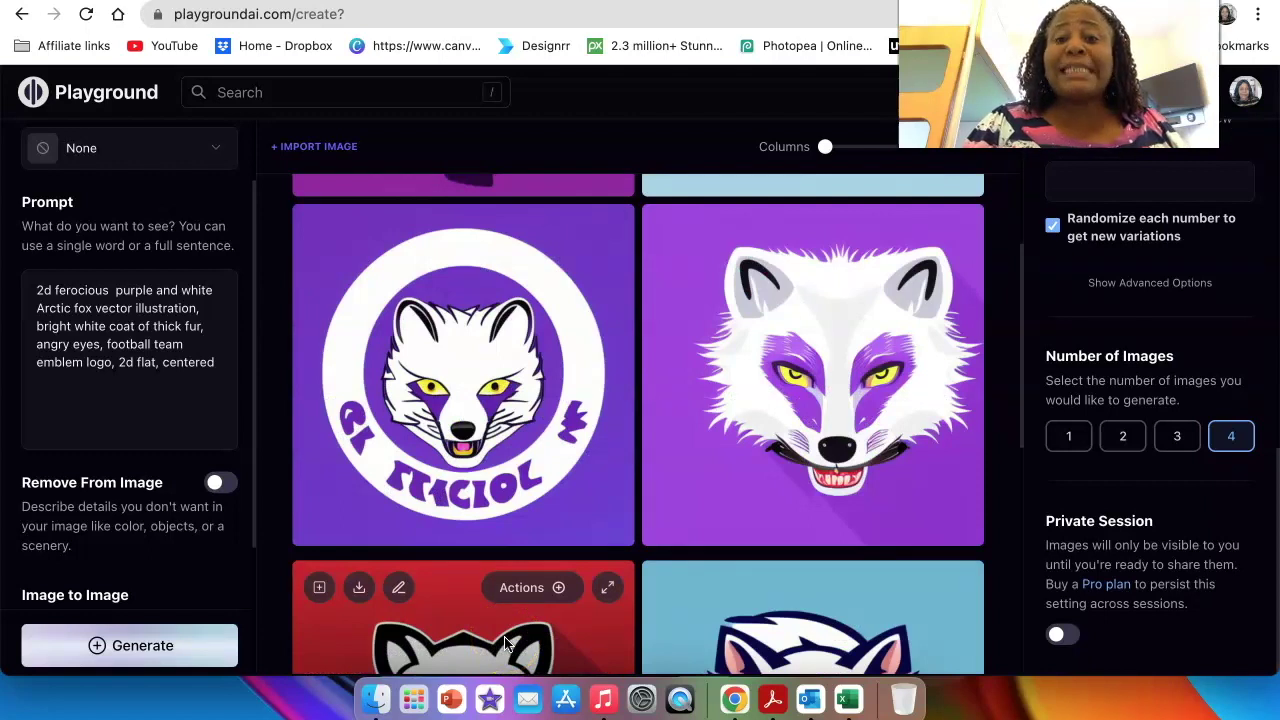
pyautogui.scroll(-3, 505, 643)
pyautogui.scroll(-3, 505, 645)
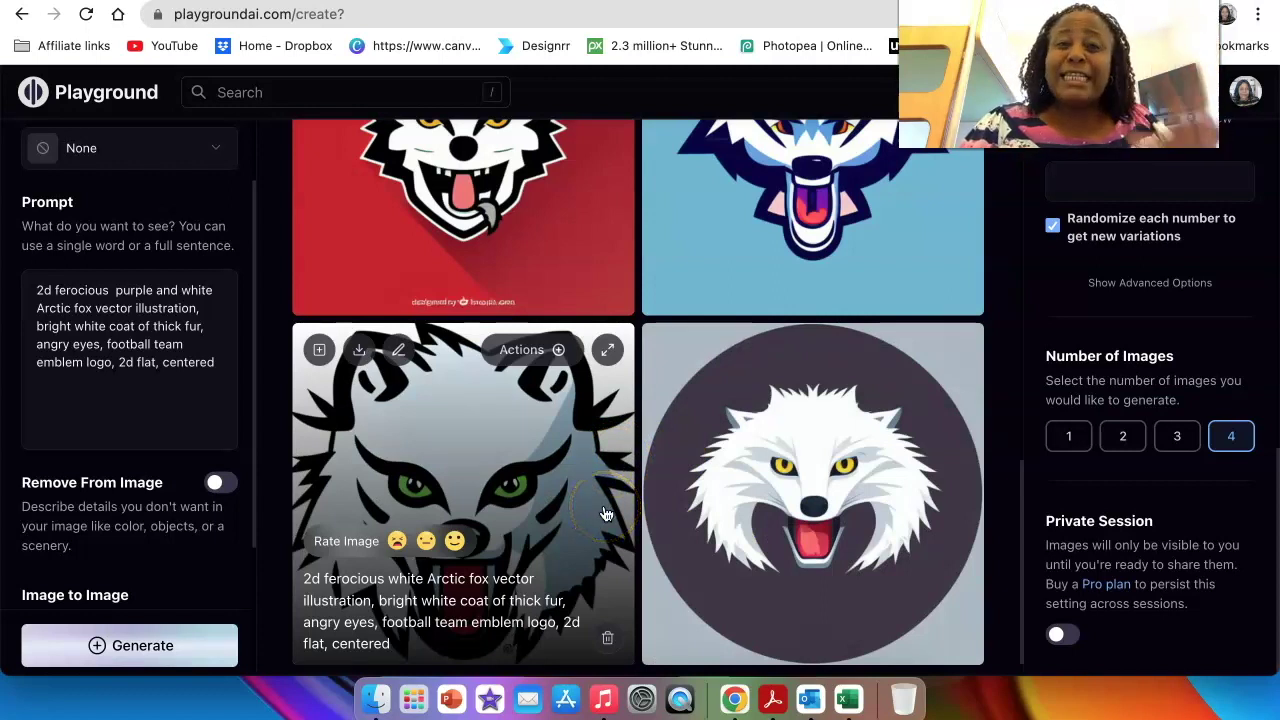
pyautogui.scroll(-1, 605, 514)
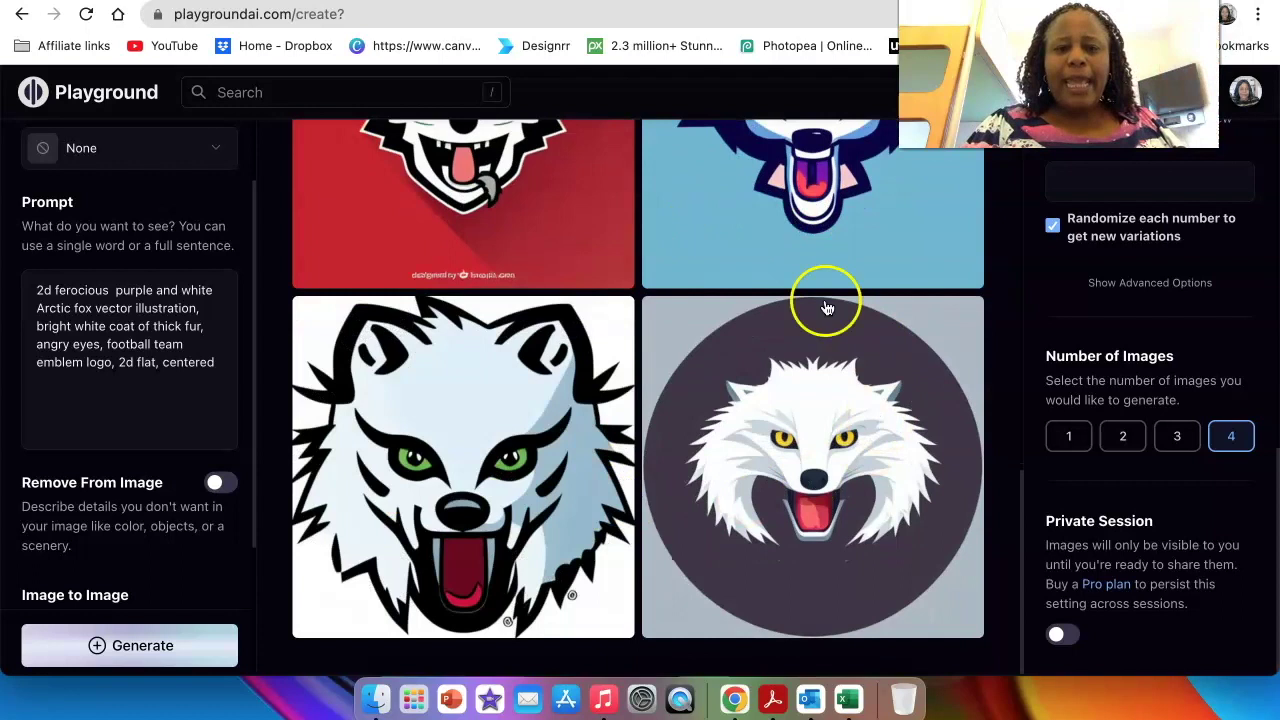
# Scroll the results to review the fresh batch of purple and white fox emblems
pyautogui.scroll(3, 686, 515)
pyautogui.scroll(1, 686, 515)
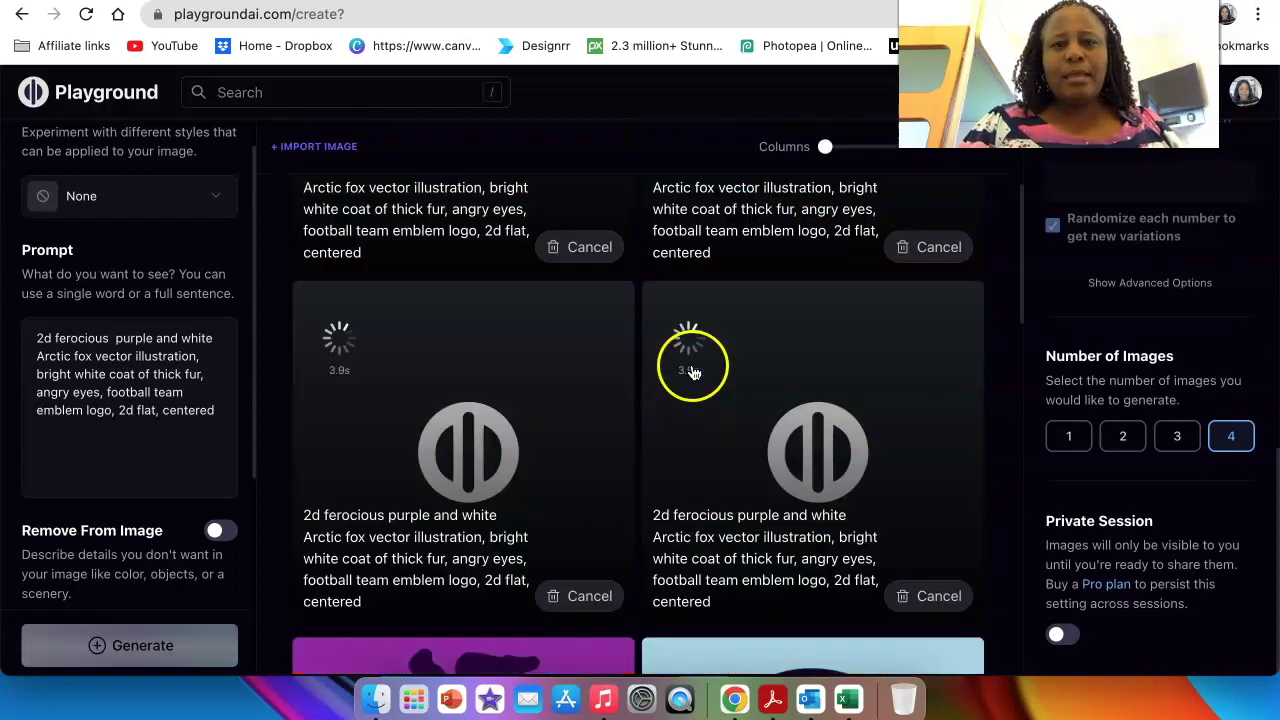
pyautogui.scroll(-2, 726, 413)
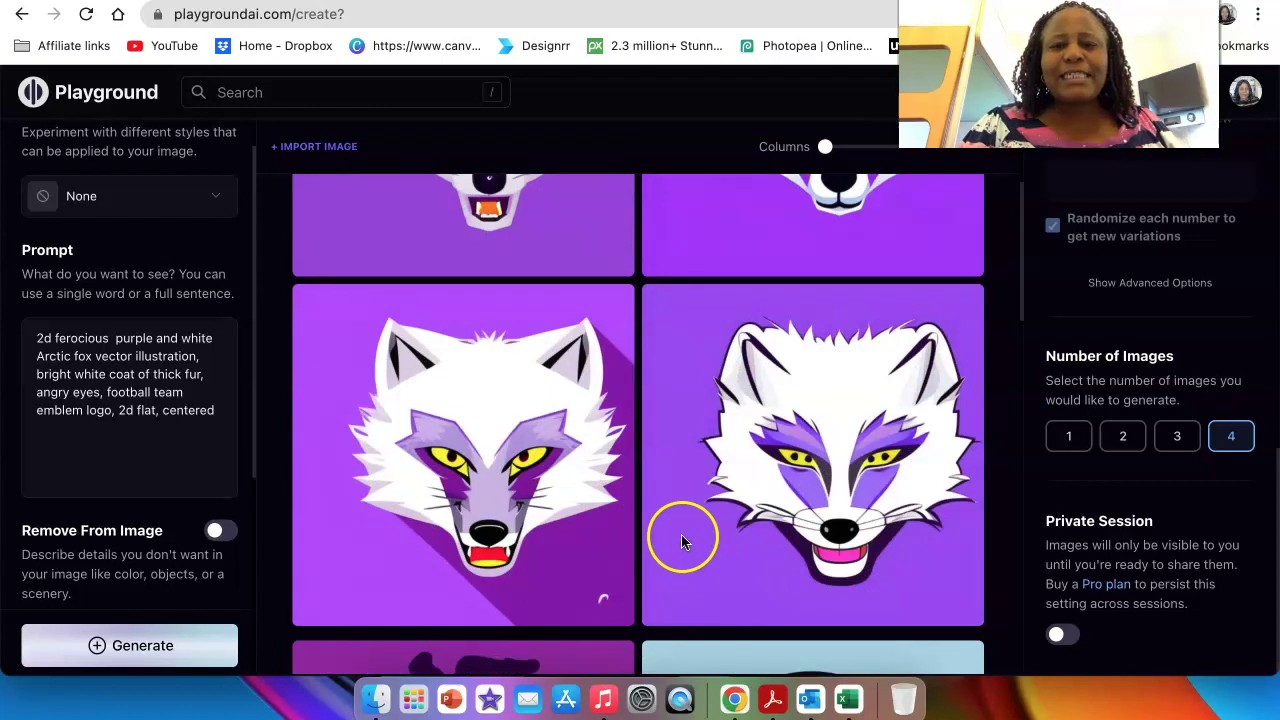
# Reuse a fox image's settings, apply the Playtoon filter, and generate four new logos
pyautogui.scroll(-10, 681, 534)
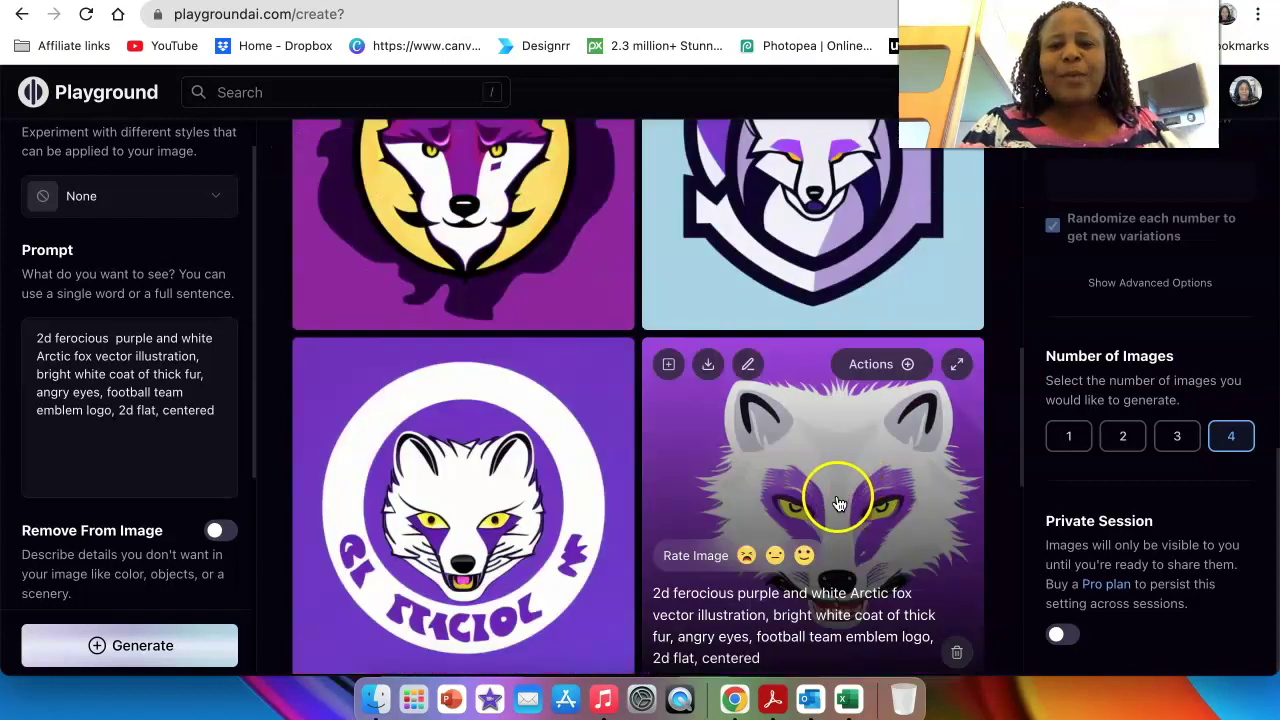
pyautogui.click(891, 491)
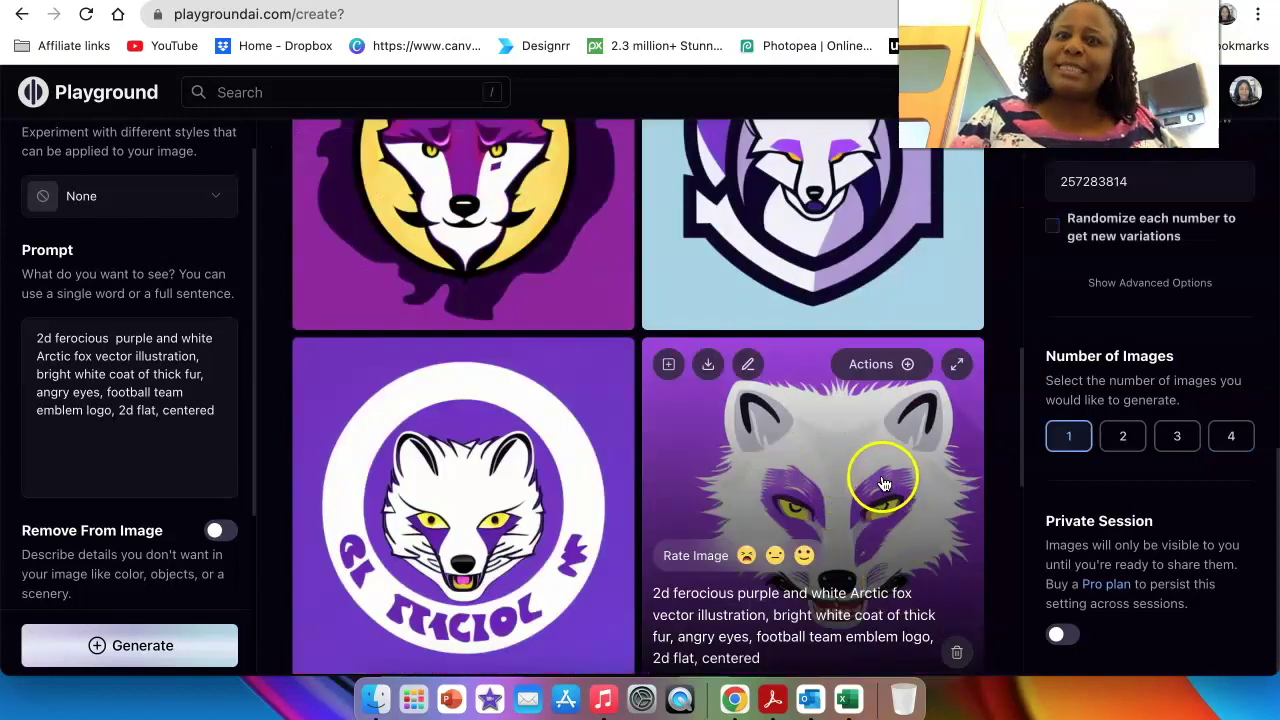
pyautogui.click(213, 210)
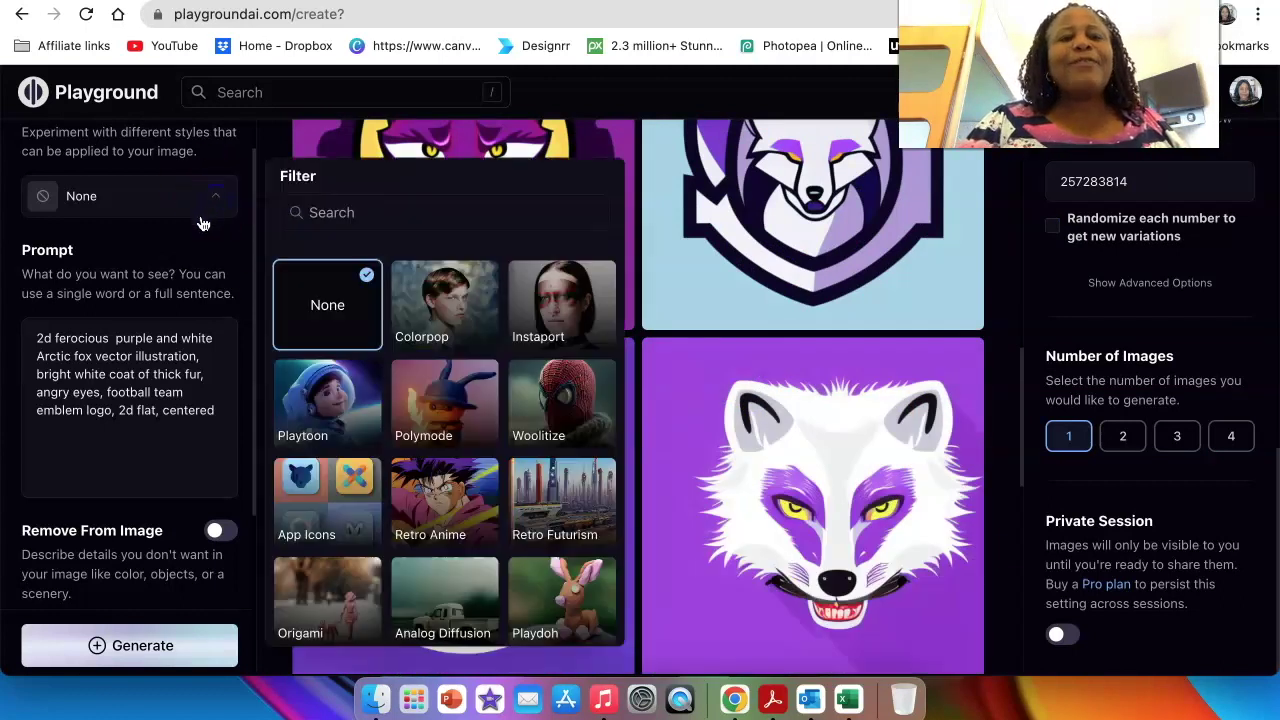
pyautogui.click(337, 405)
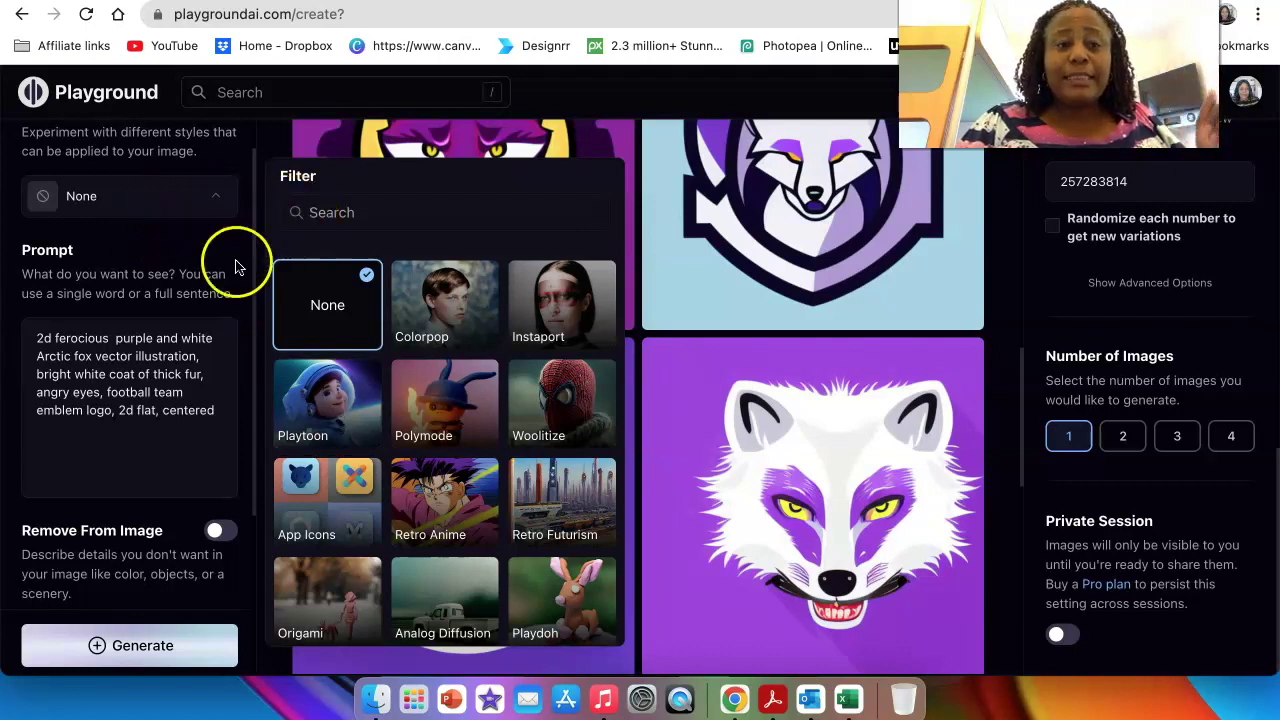
pyautogui.click(345, 405)
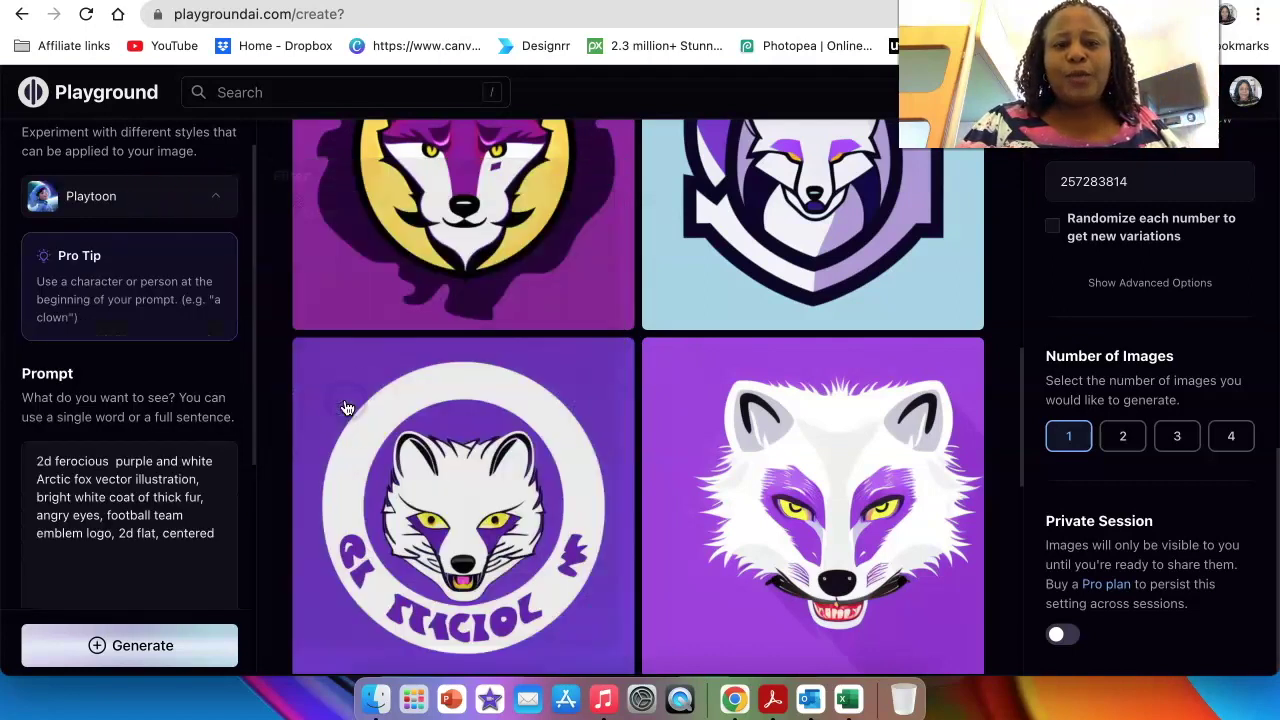
pyautogui.click(126, 646)
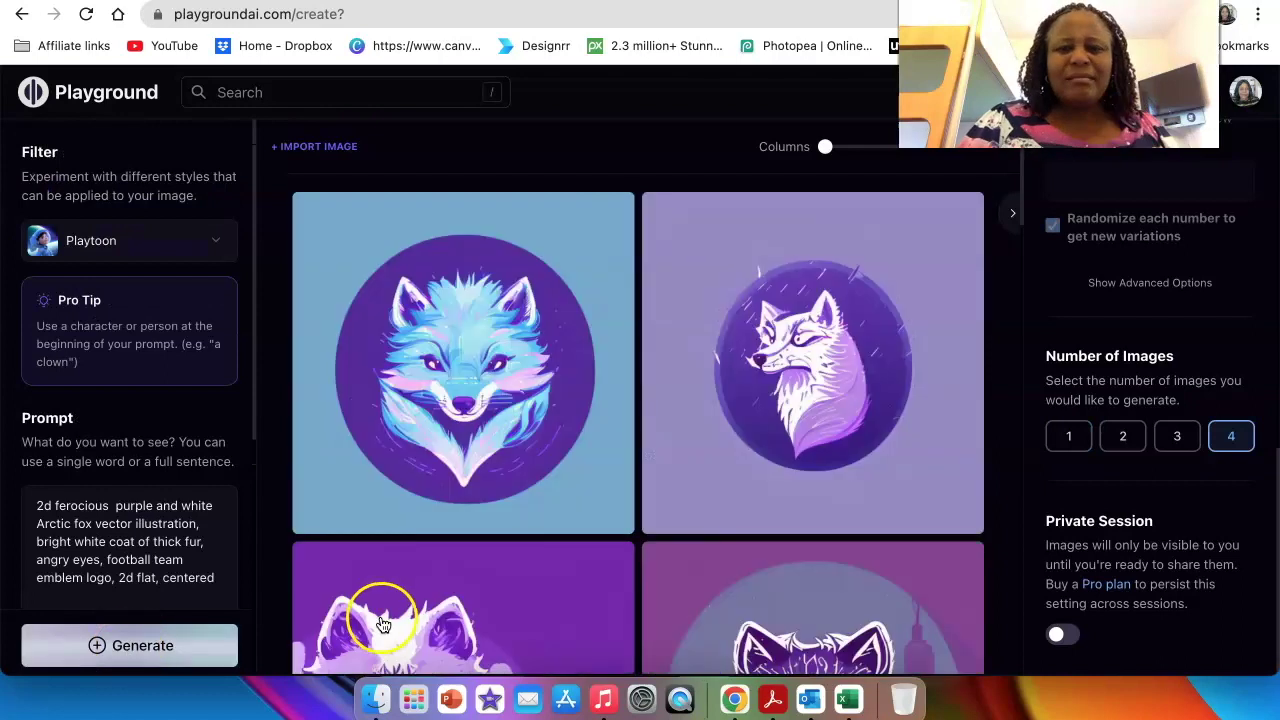
pyautogui.scroll(-5, 491, 557)
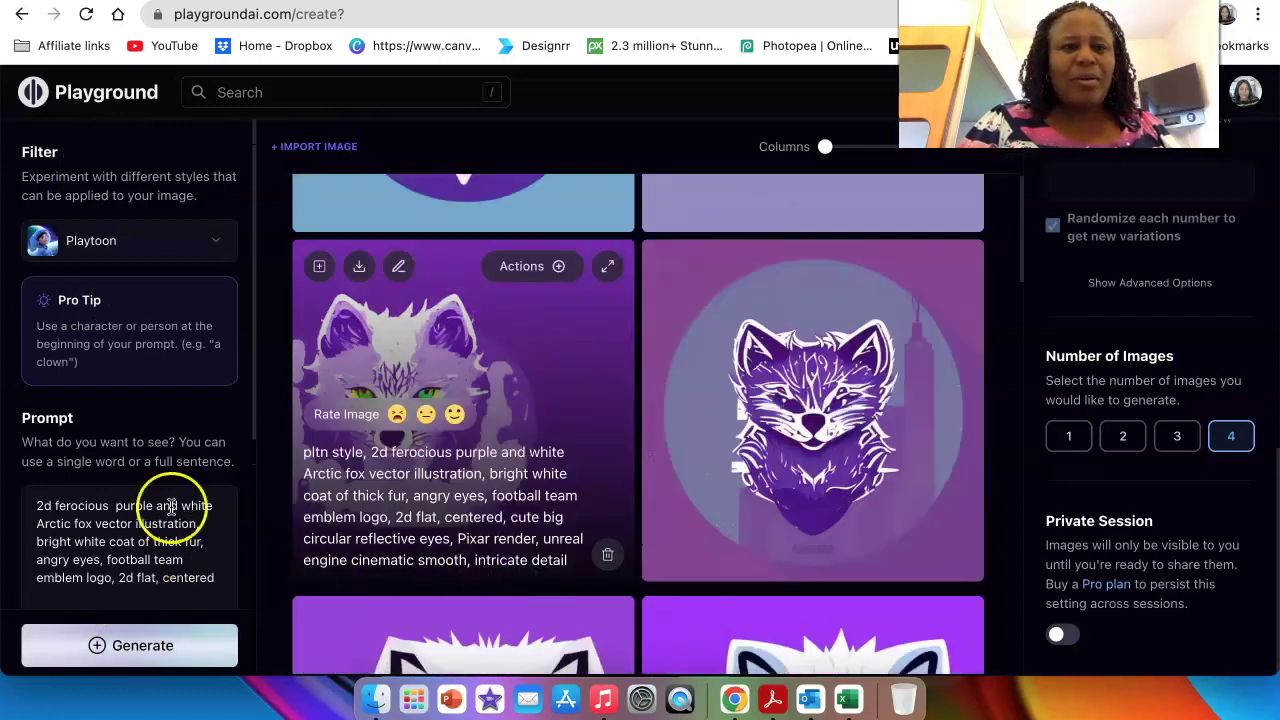
# Switch the filter to Retro Anime, generate new fox logos, and scroll to compare them
pyautogui.click(220, 246)
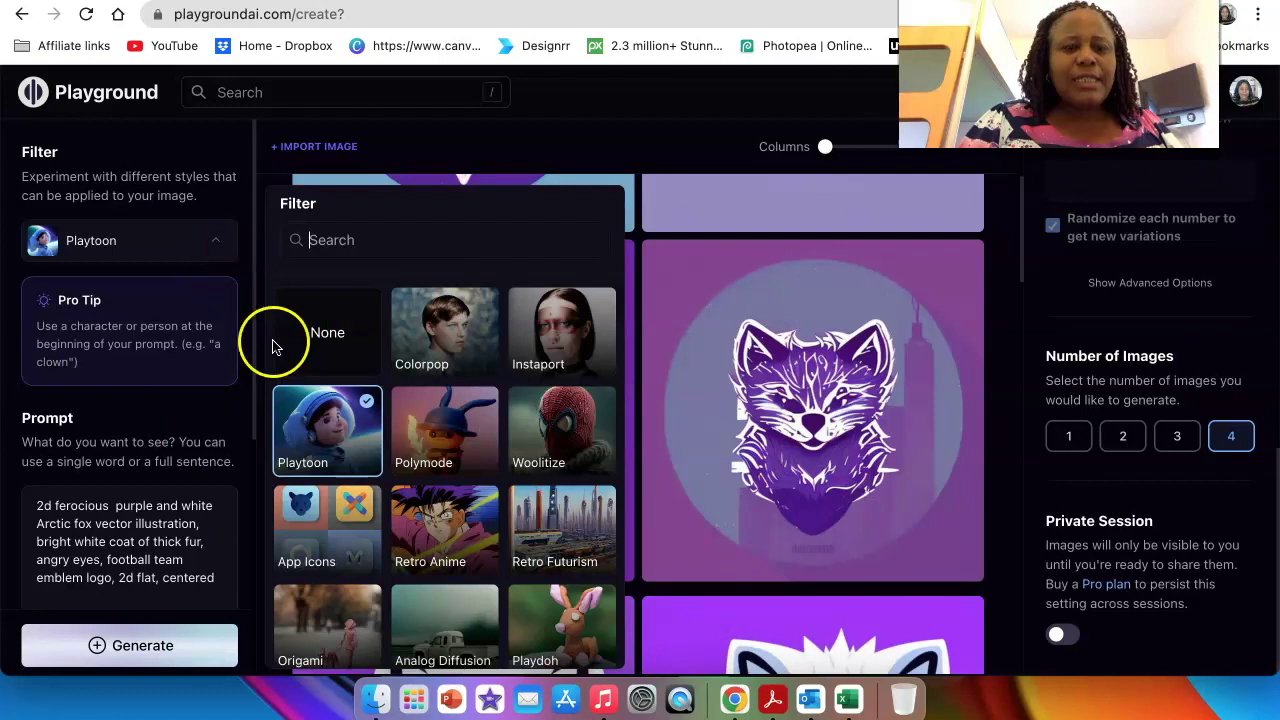
pyautogui.click(434, 547)
pyautogui.click(126, 646)
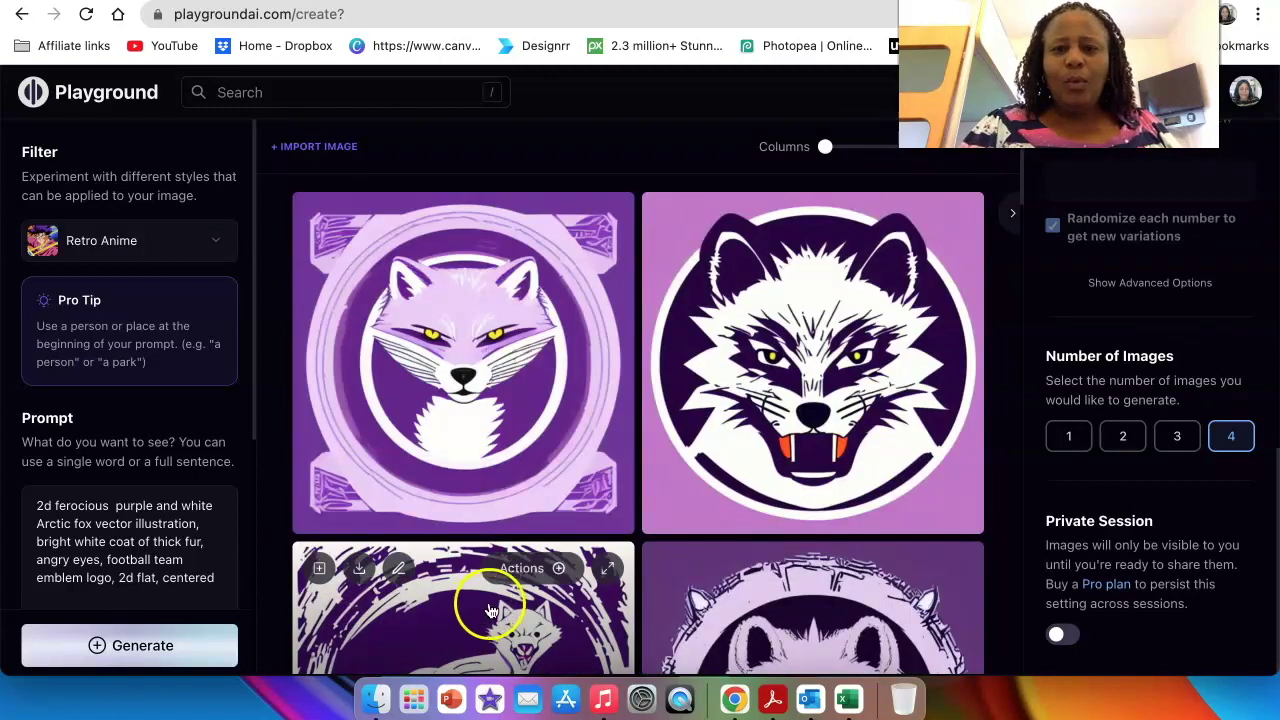
pyautogui.scroll(-2, 491, 611)
pyautogui.scroll(-6, 709, 521)
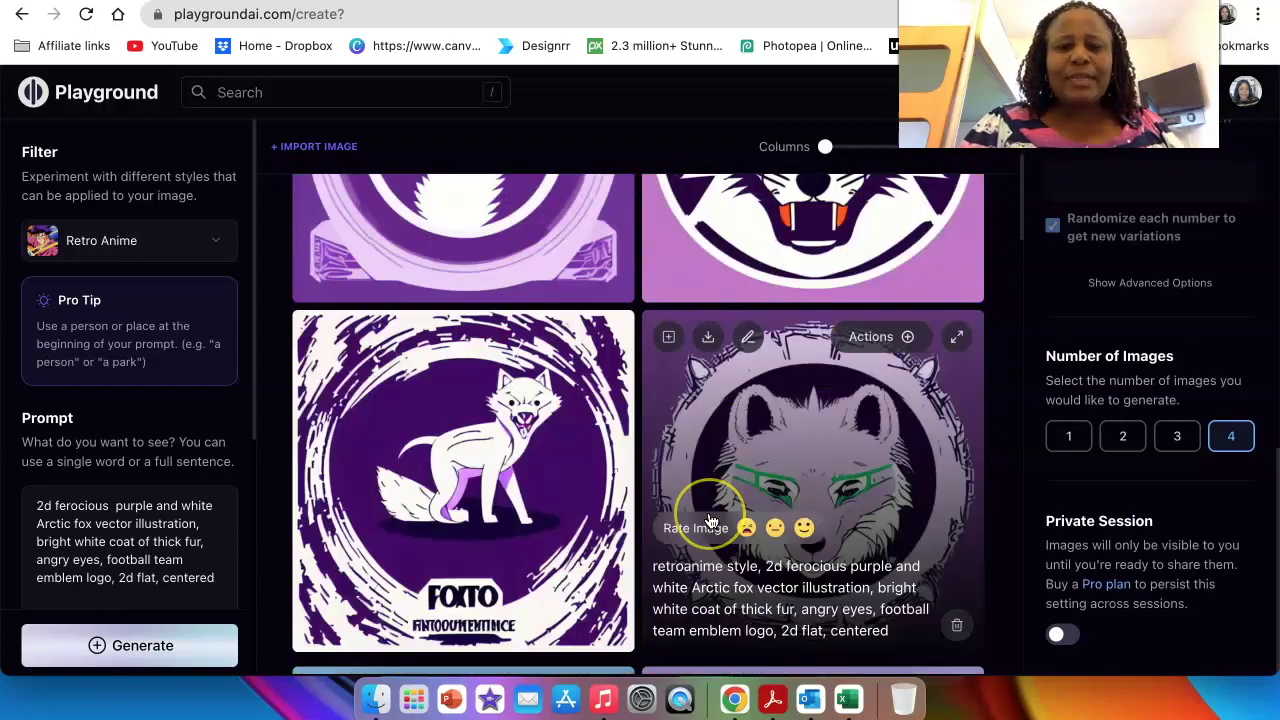
pyautogui.scroll(-10, 709, 521)
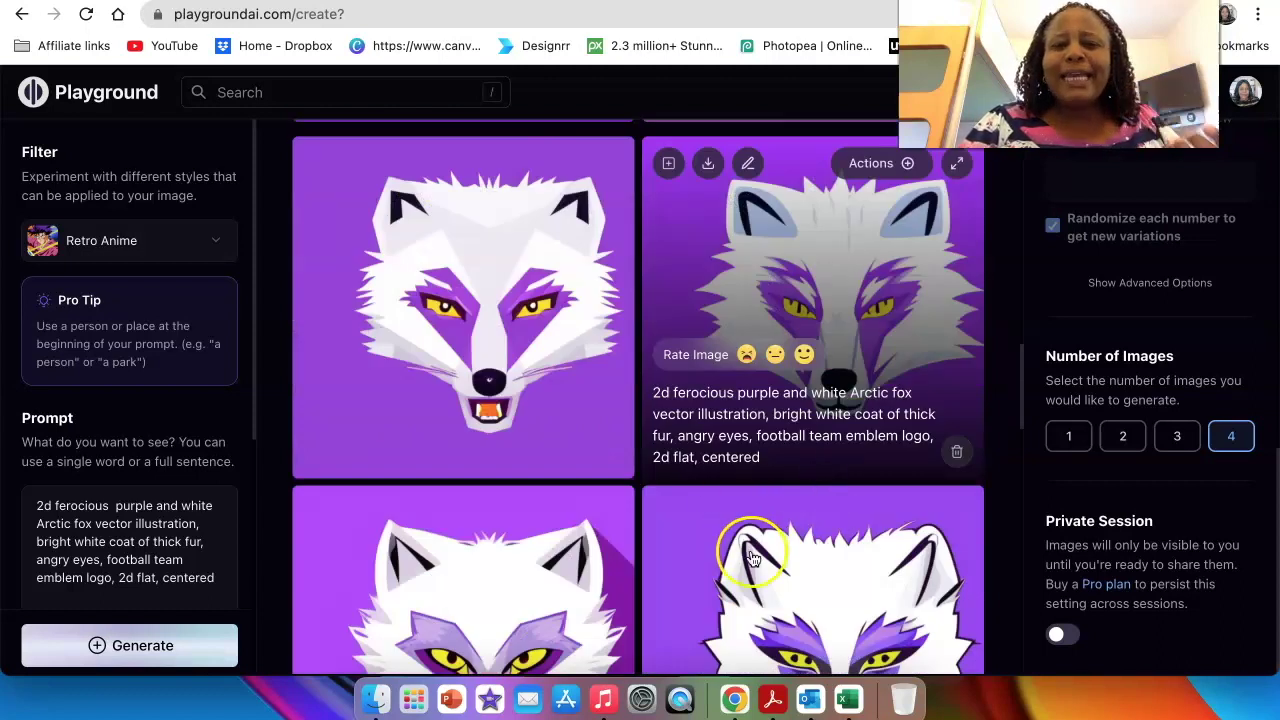
pyautogui.scroll(-3, 765, 510)
pyautogui.scroll(-6, 685, 557)
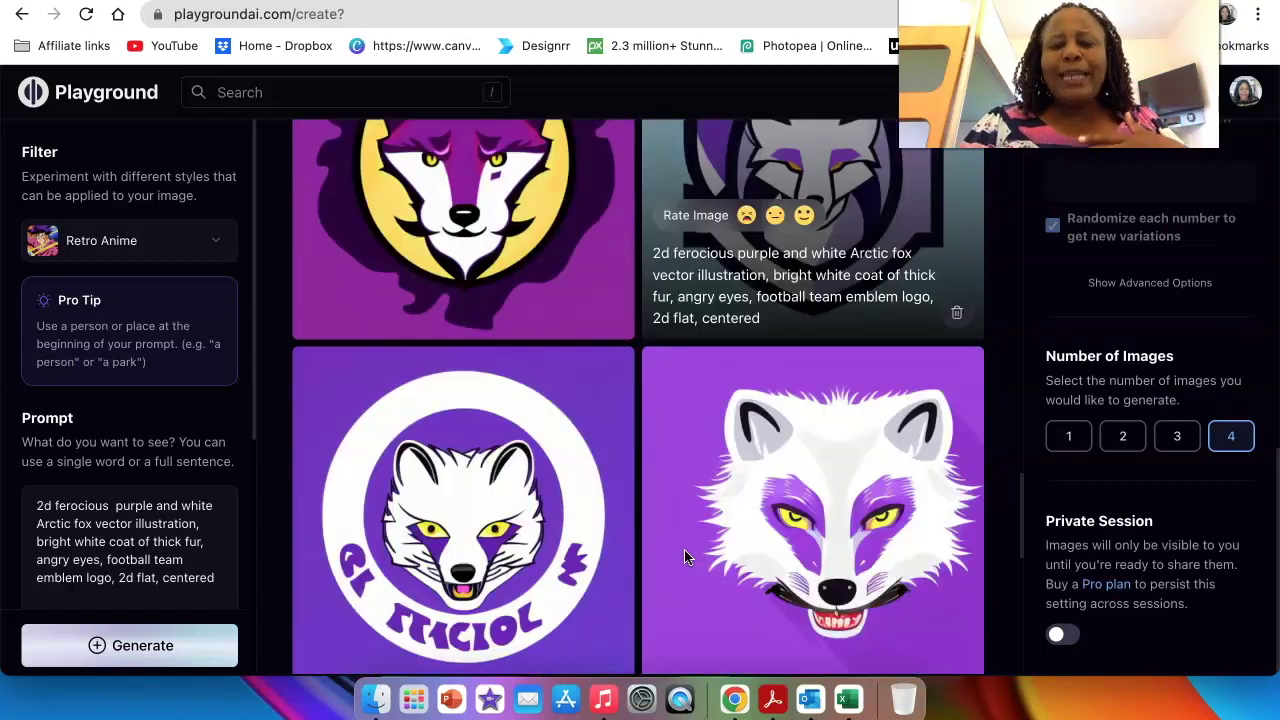
pyautogui.scroll(-1, 685, 557)
pyautogui.click(828, 430)
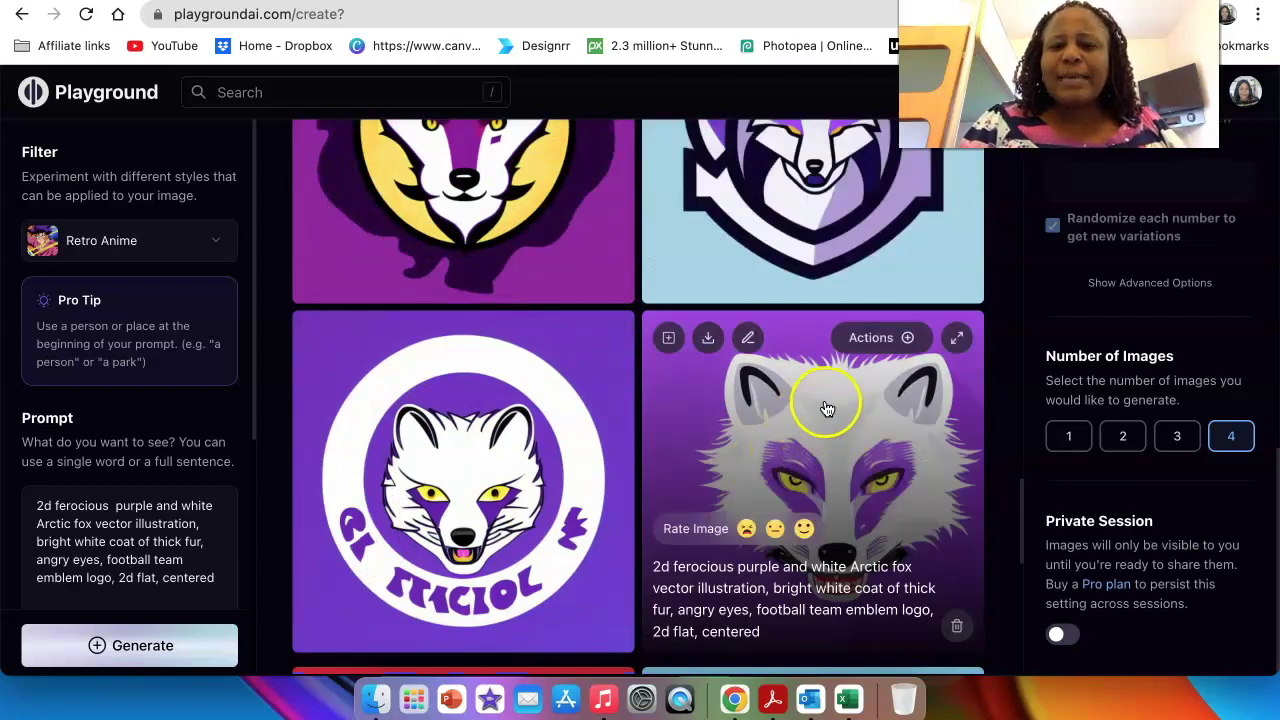
pyautogui.scroll(-1, 810, 392)
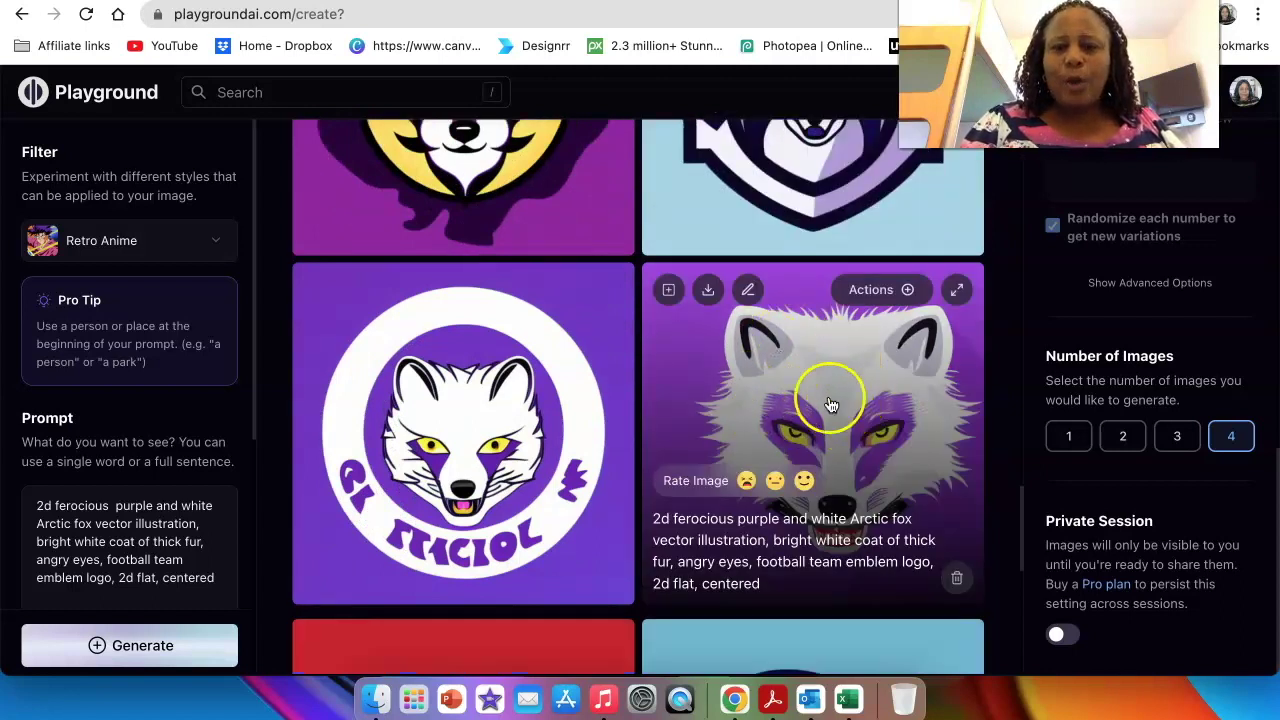
pyautogui.click(750, 291)
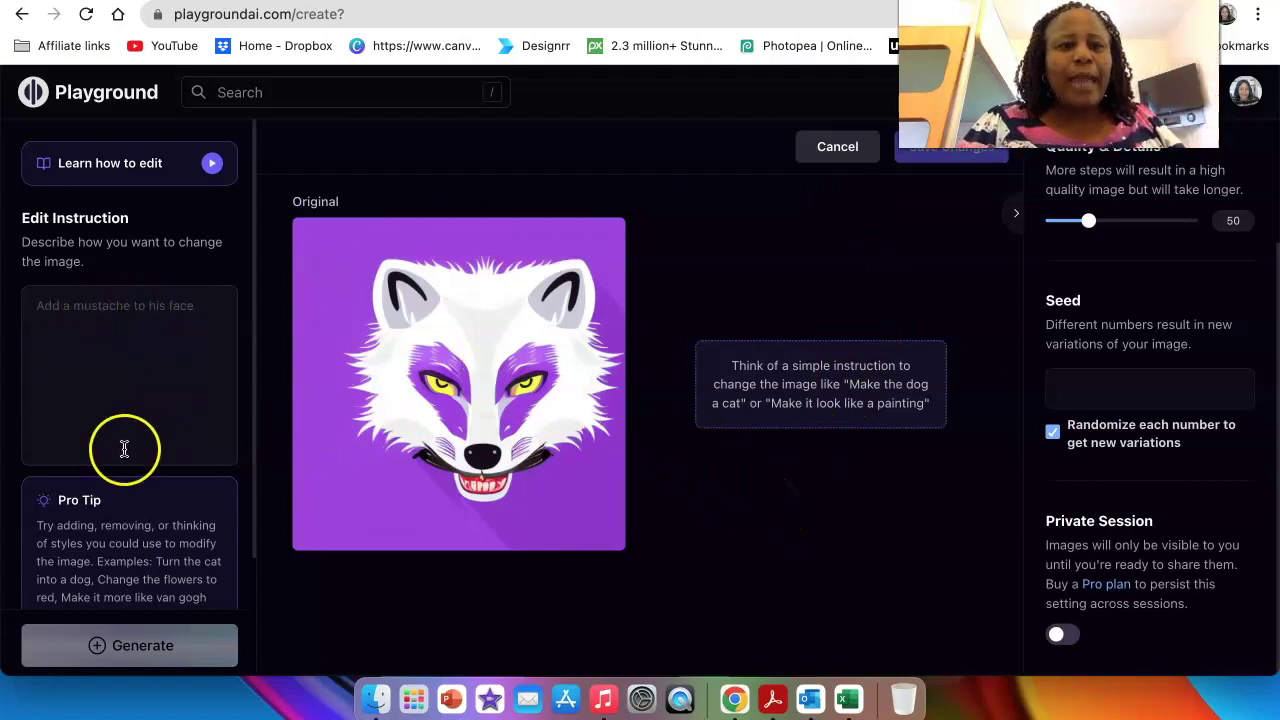
pyautogui.click(78, 357)
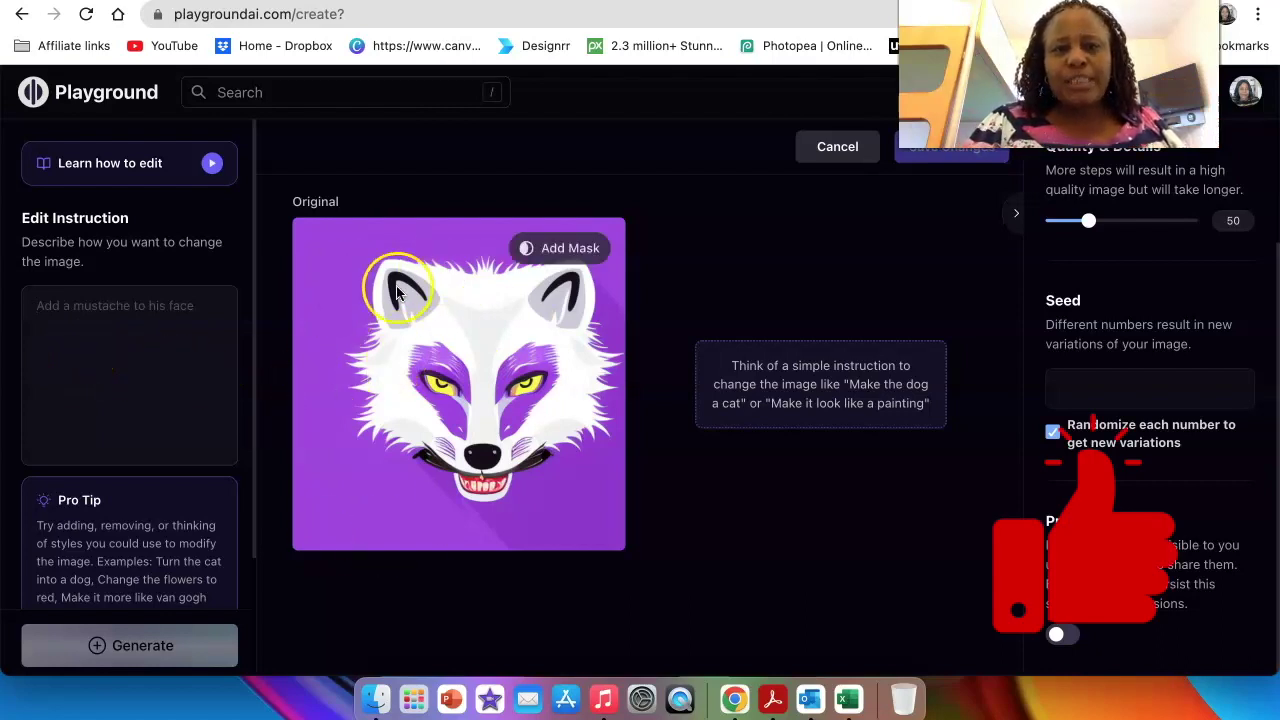
pyautogui.click(443, 478)
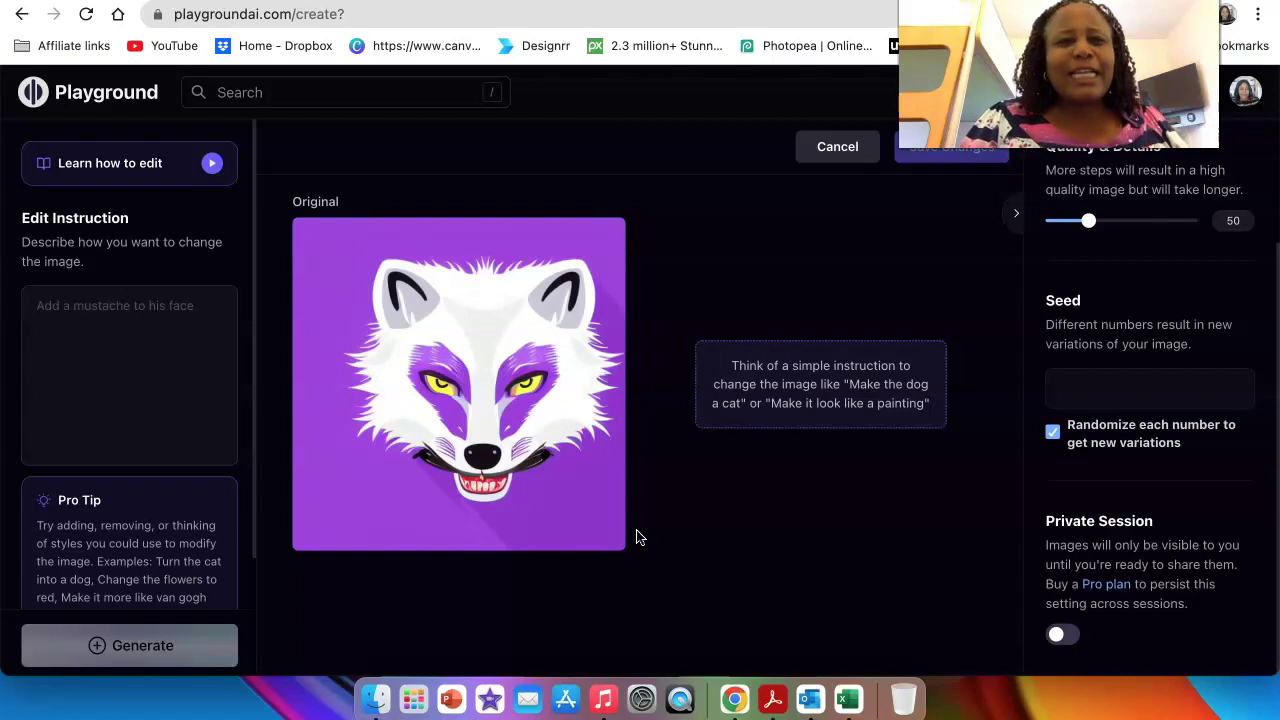
# Leave the editor and download the chosen purple and white fox logo as a PNG
pyautogui.click(840, 147)
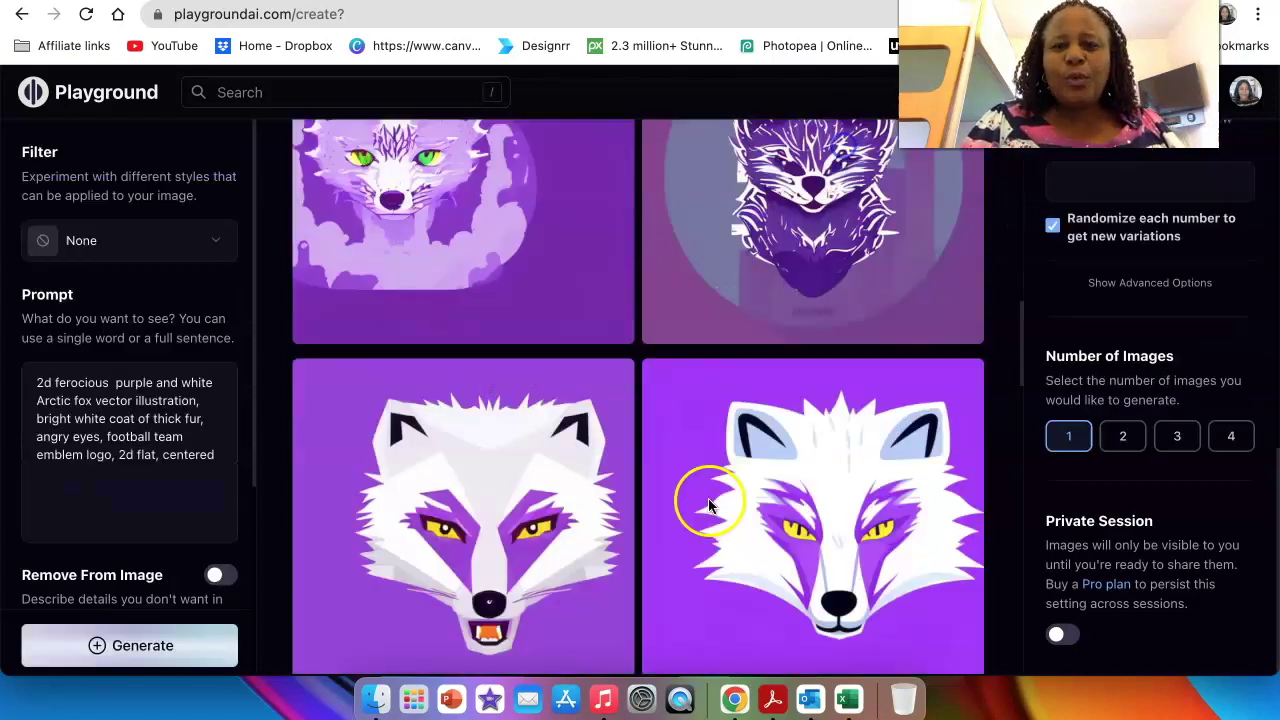
pyautogui.scroll(-3, 706, 500)
pyautogui.scroll(-2, 785, 573)
pyautogui.scroll(5, 785, 560)
pyautogui.moveTo(753, 420)
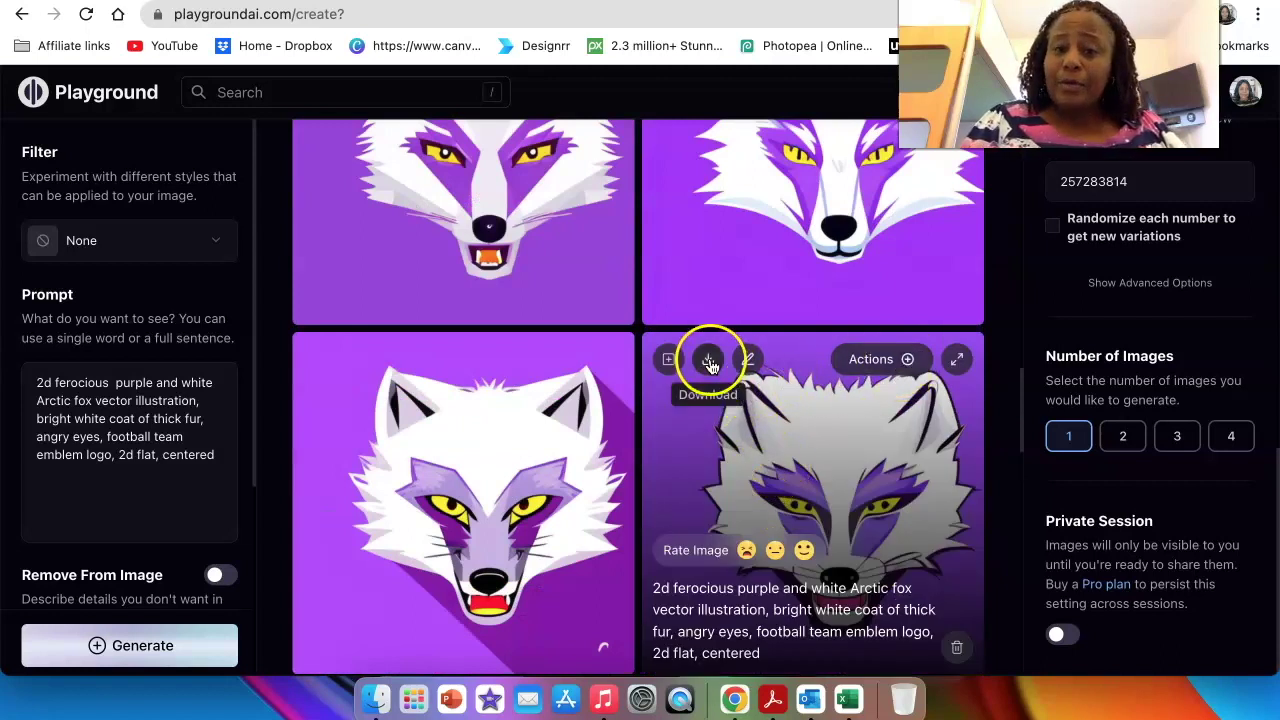
pyautogui.click(905, 360)
pyautogui.scroll(-1, 903, 370)
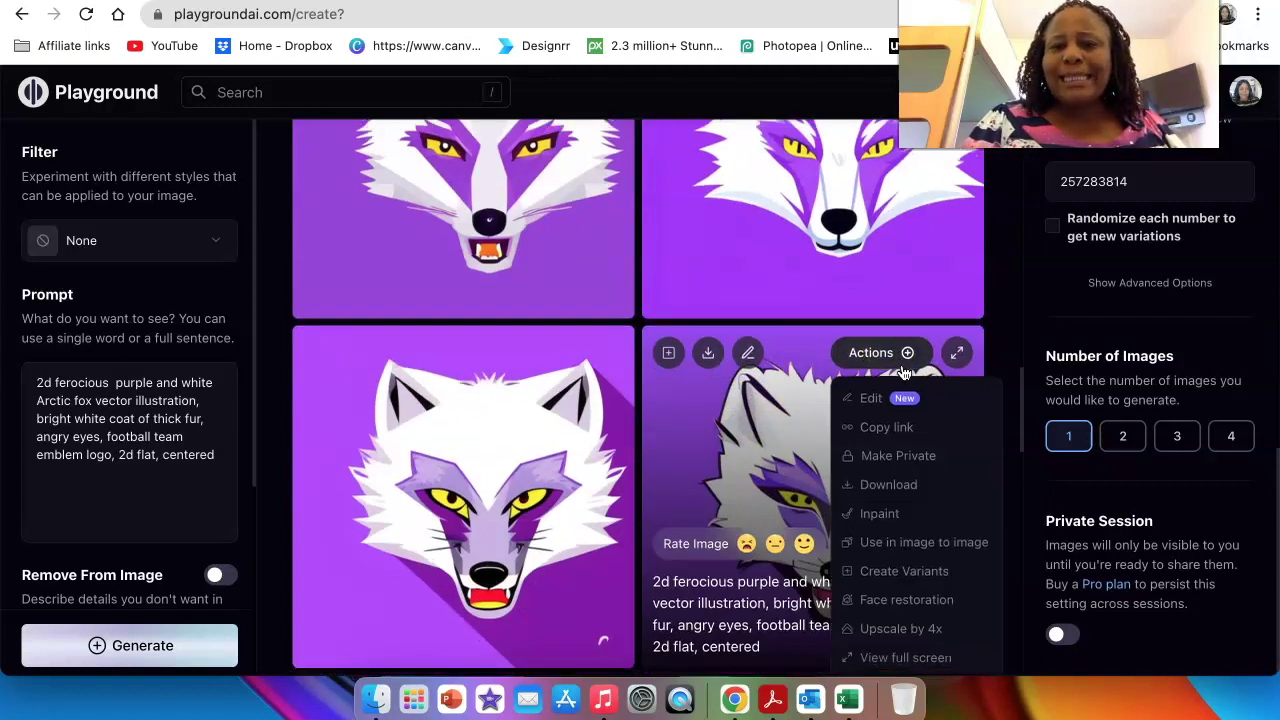
pyautogui.scroll(-3, 903, 370)
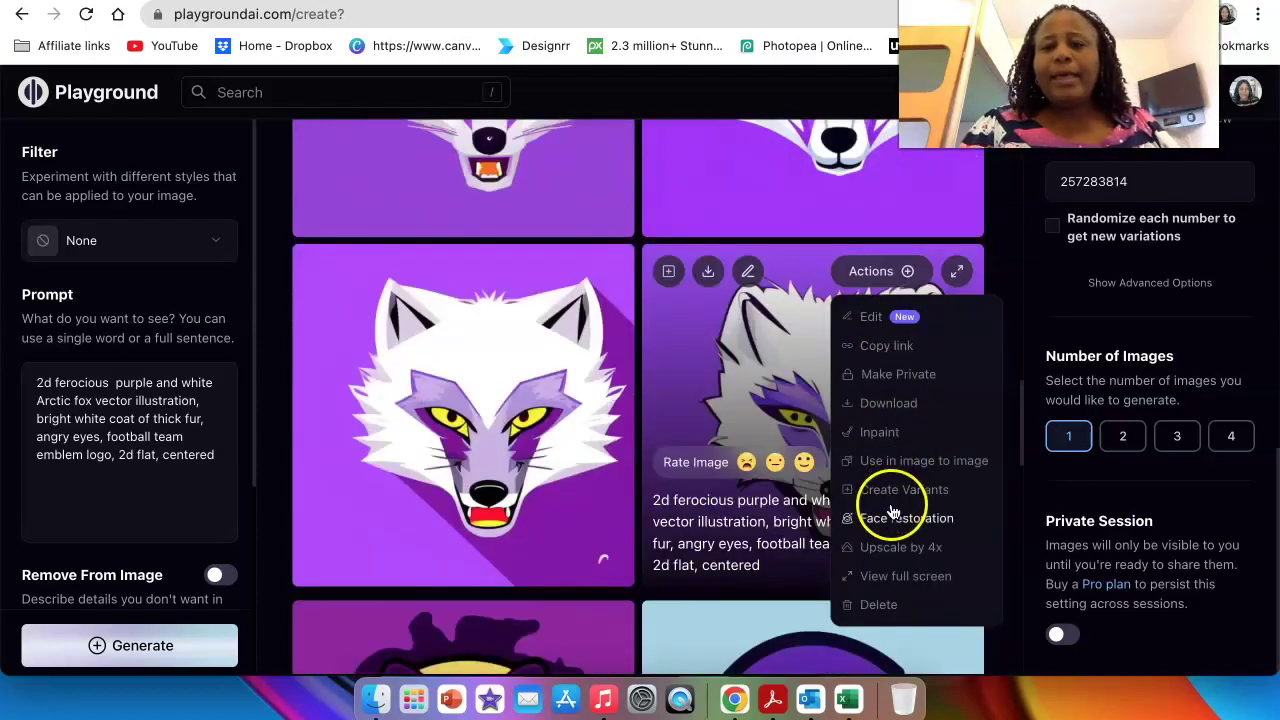
pyautogui.click(876, 405)
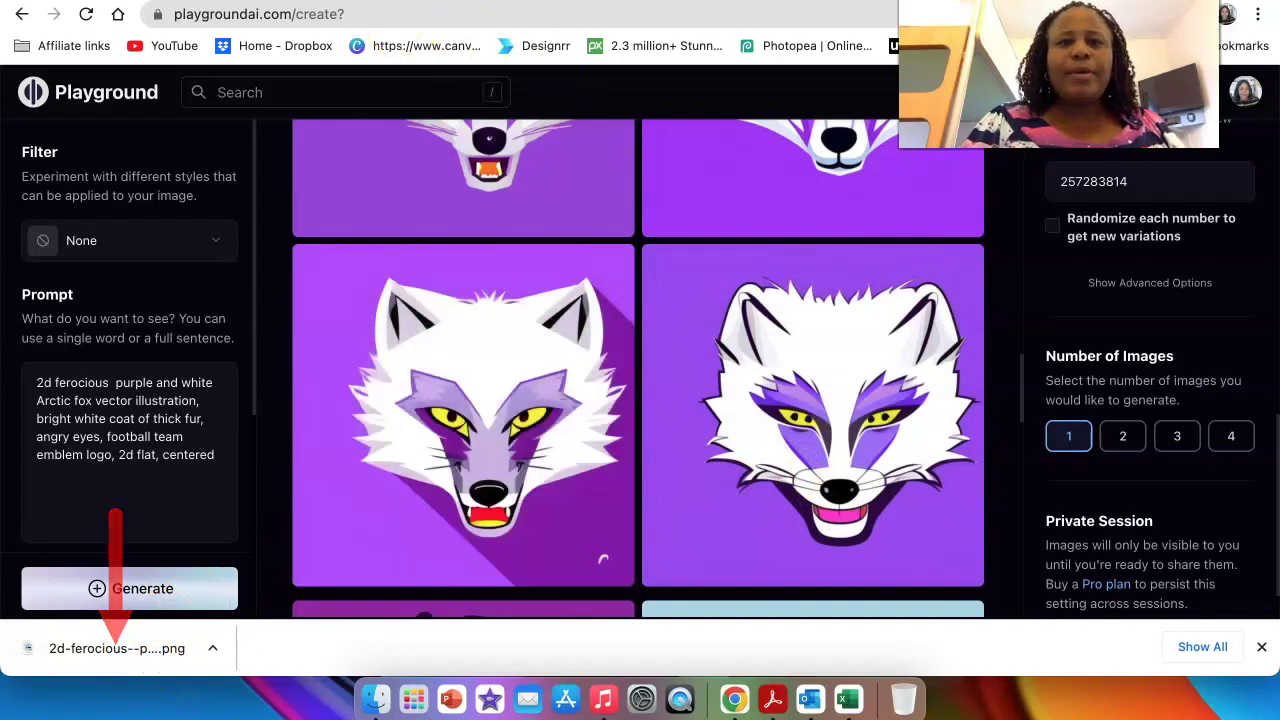
# Open the design in Canva and search Elements for 'purple'
pyautogui.click(380, 3)
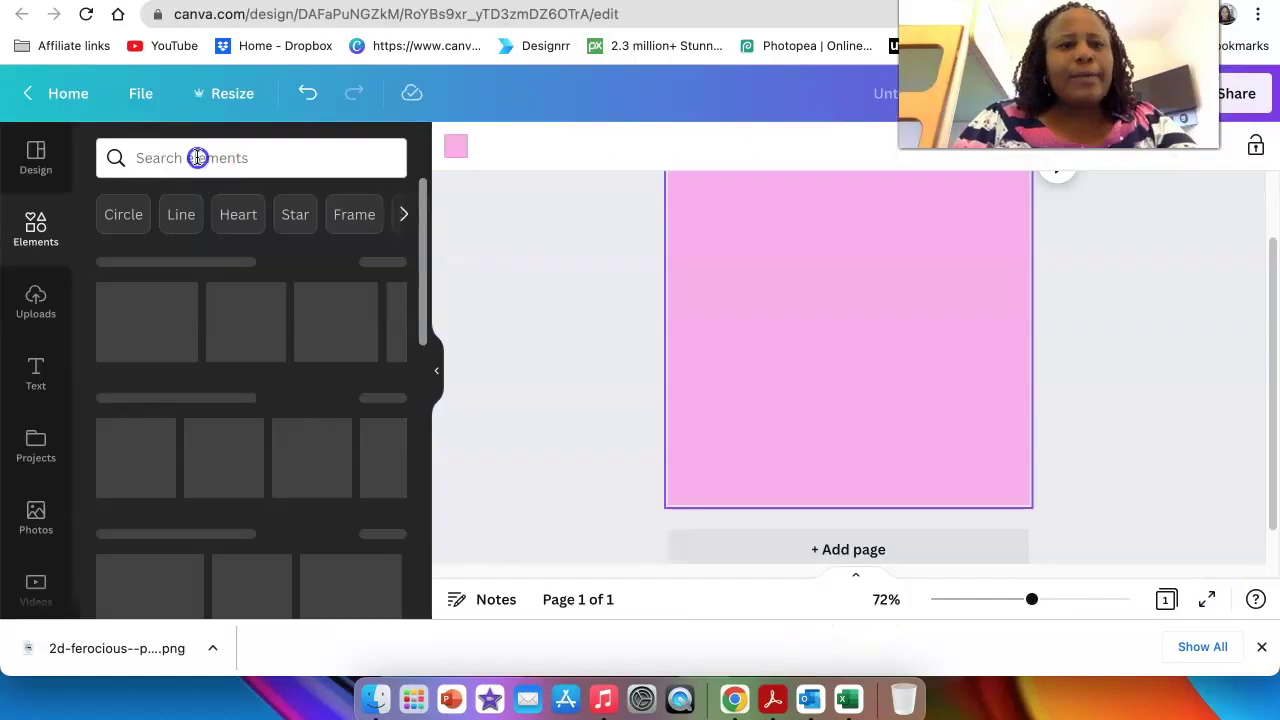
pyautogui.click(197, 157)
pyautogui.write('purp')
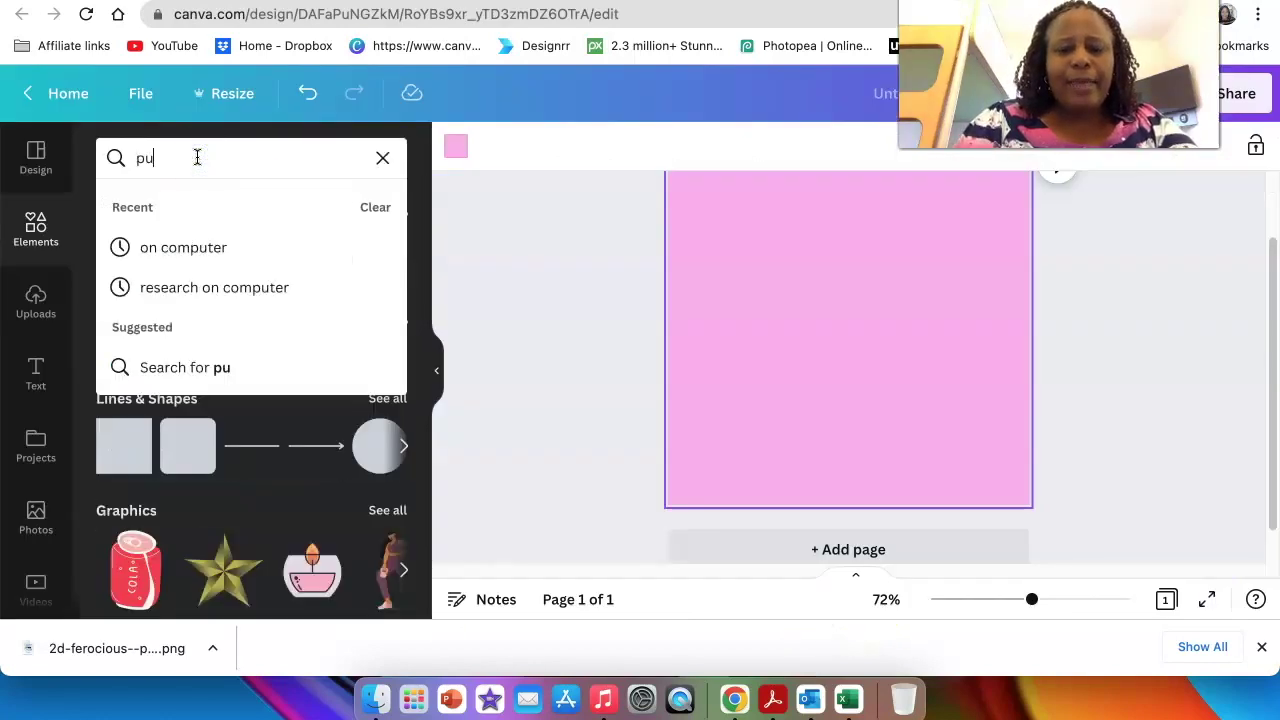
pyautogui.write('le')
pyautogui.press('Return')
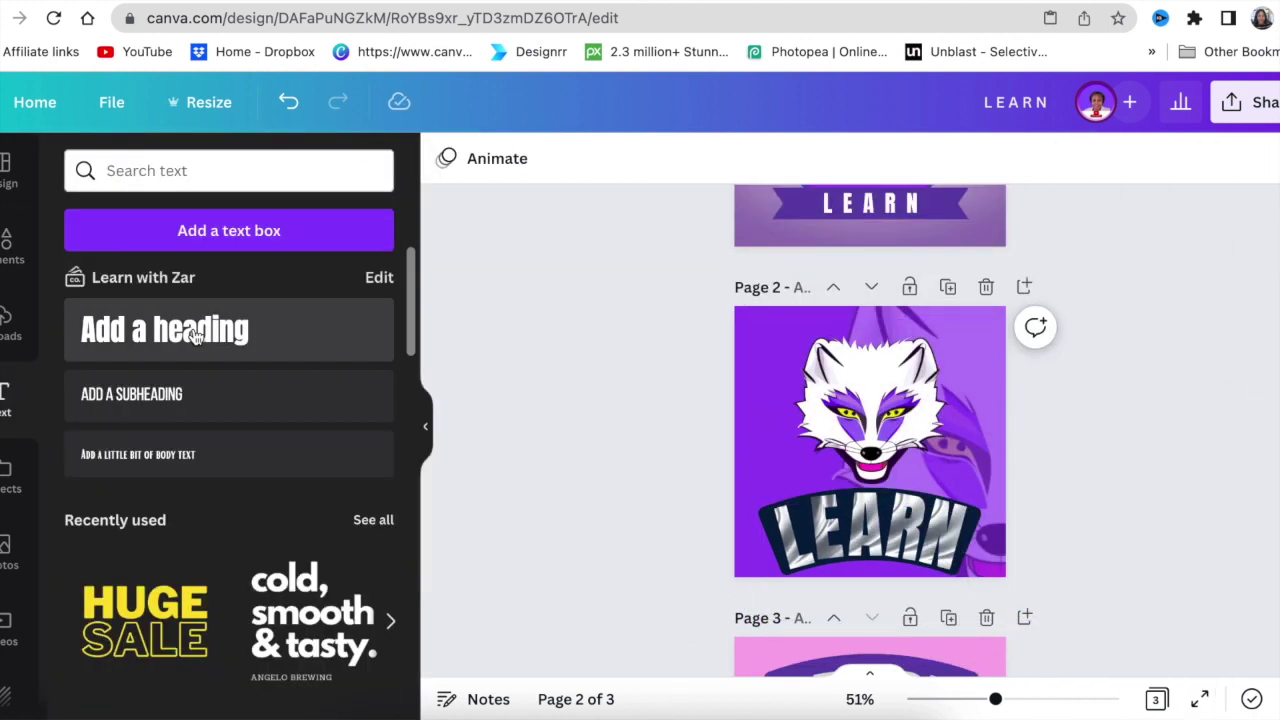
# Add a LEARN heading on page 3 and give it a dark purple background effect
pyautogui.click(195, 335)
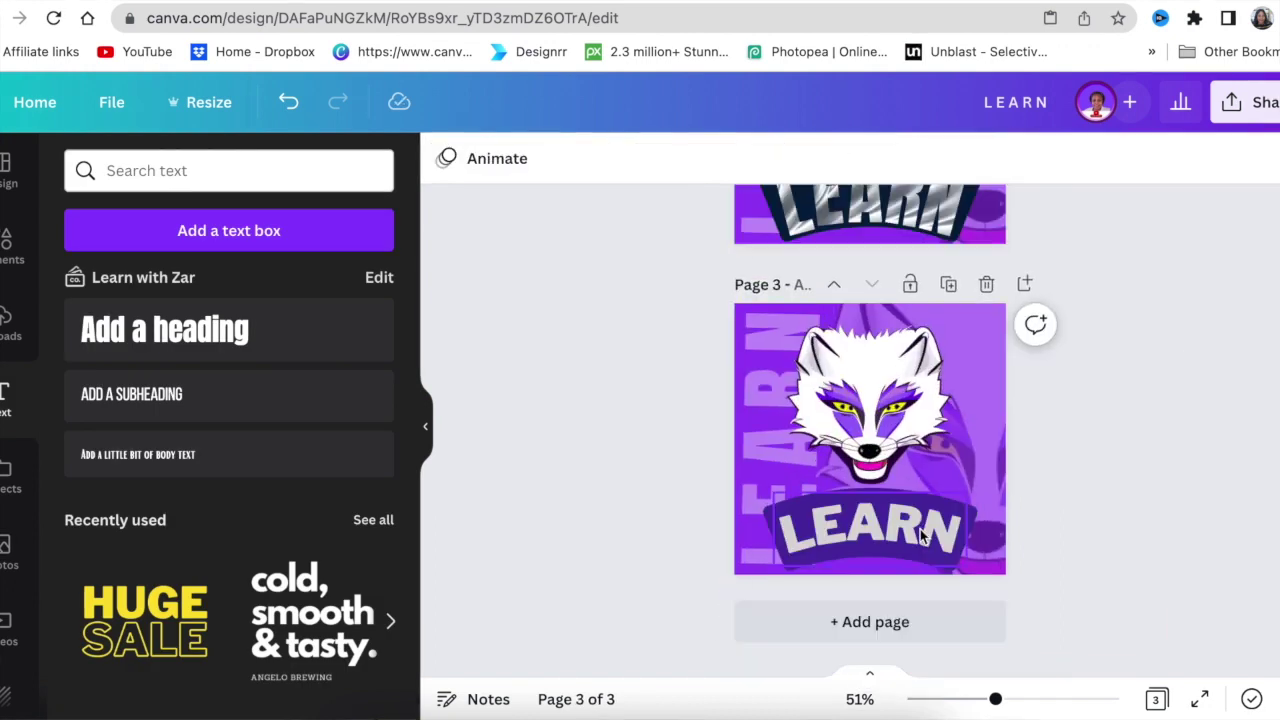
pyautogui.click(870, 530)
pyautogui.click(1069, 158)
pyautogui.scroll(-2, 365, 543)
pyautogui.scroll(-3, 365, 543)
pyautogui.click(366, 517)
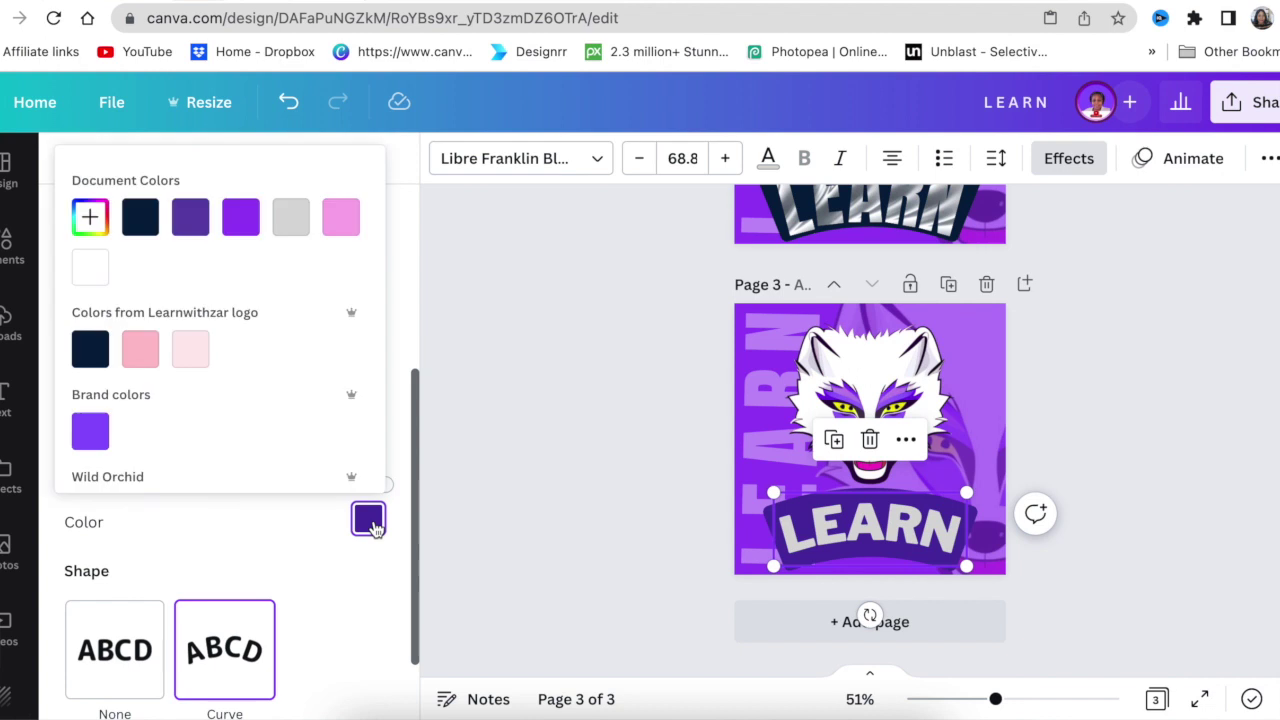
pyautogui.click(1157, 400)
# Zoom in on page 3 and check the vertical LEARN, background and banner layers
pyautogui.moveTo(995, 699); pyautogui.dragTo(1021, 699)
pyautogui.scroll(-2, 1134, 571)
pyautogui.click(702, 424)
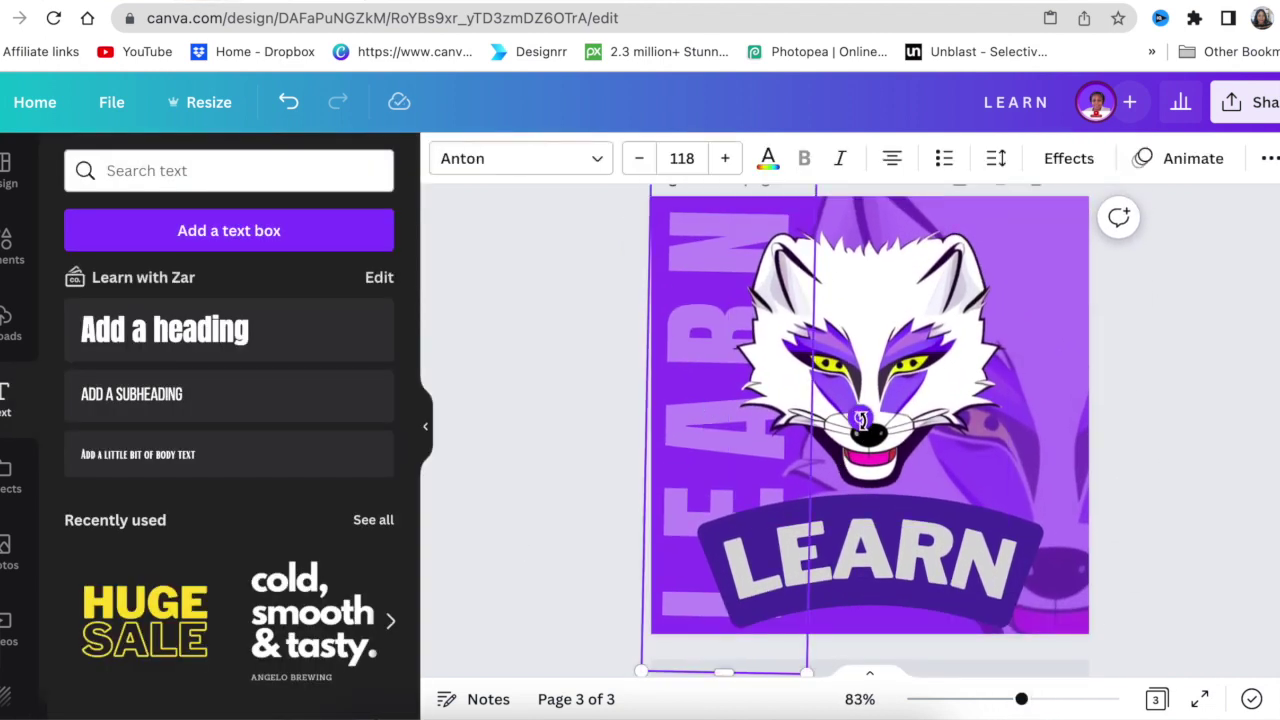
pyautogui.click(1107, 390)
pyautogui.scroll(-1, 1107, 392)
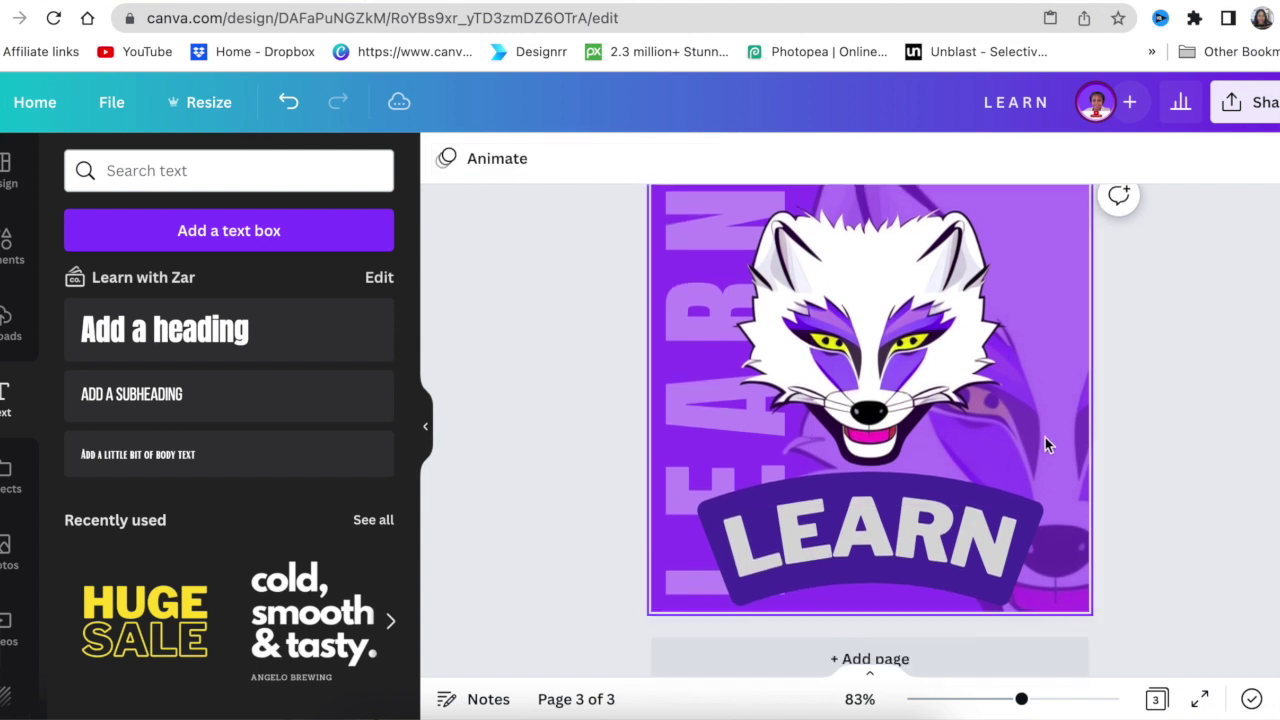
pyautogui.click(1045, 440)
pyautogui.click(988, 509)
pyautogui.click(1129, 387)
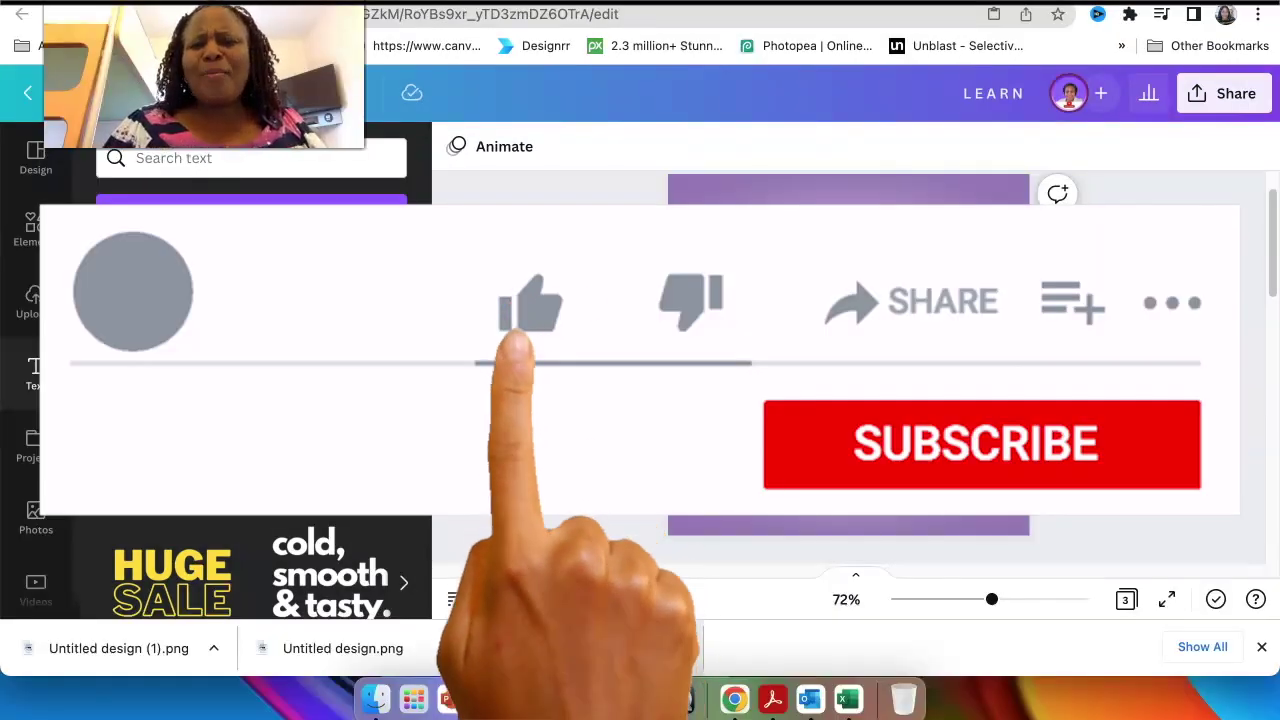